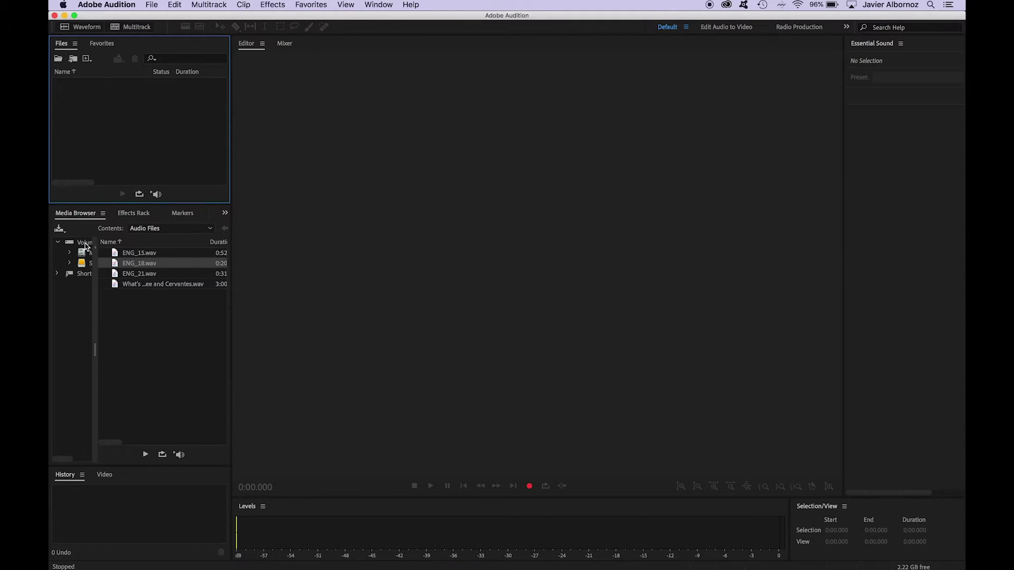
Step: Open ENG_18.wav from the Media Browser in the waveform editor
click(72, 218)
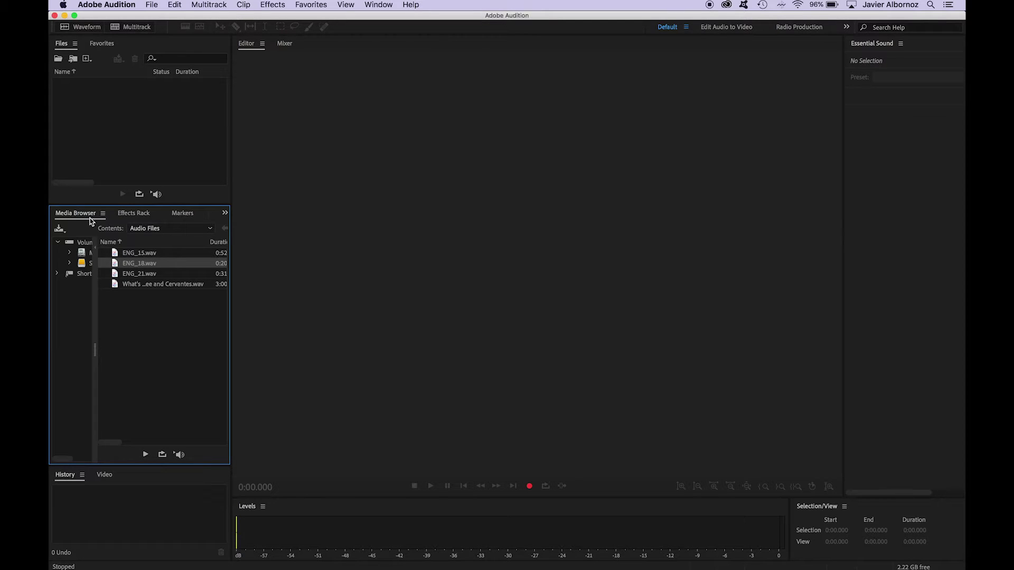
click(128, 213)
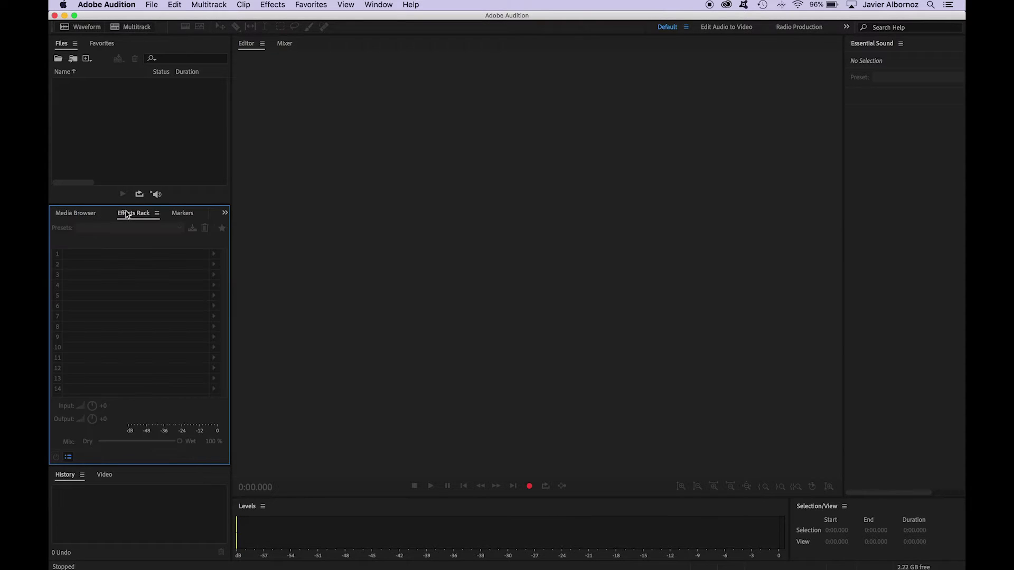
click(71, 217)
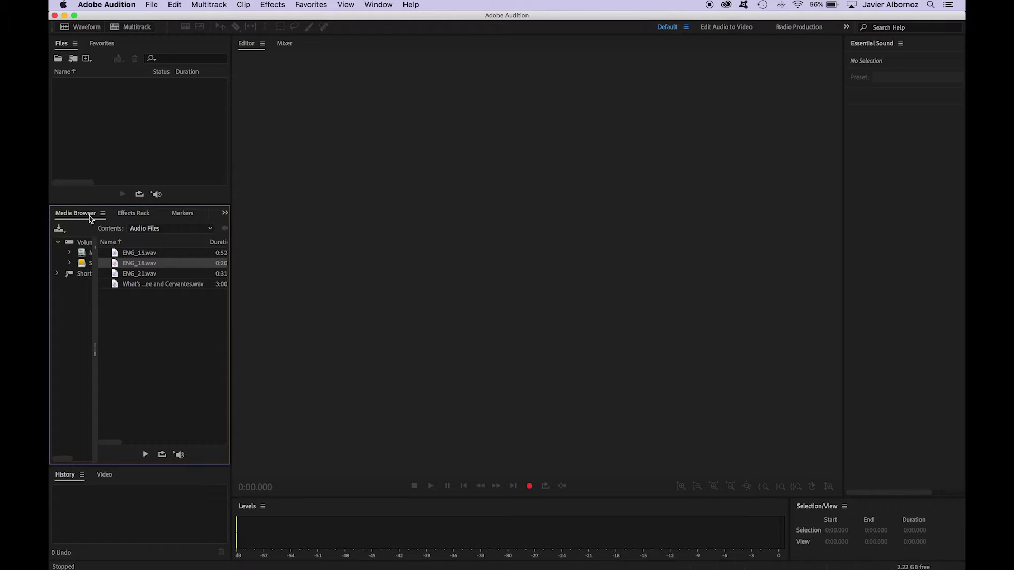
click(136, 265)
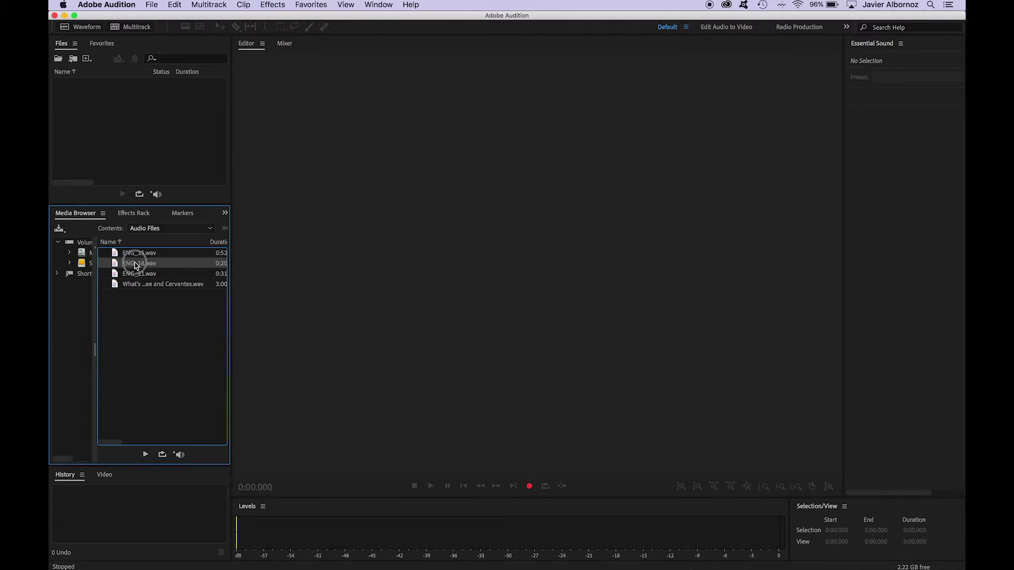
drag(136, 265, 382, 242)
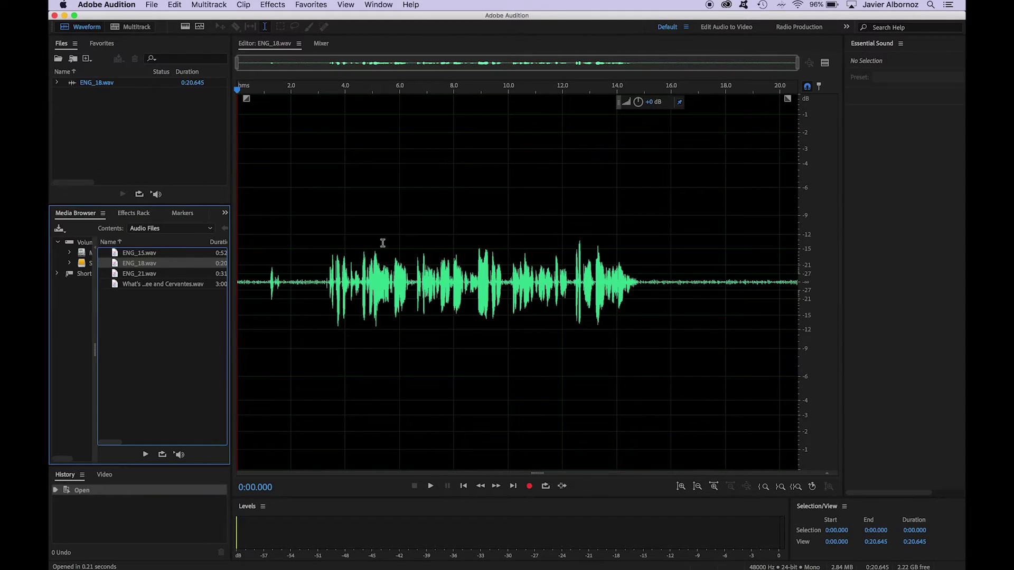
click(88, 30)
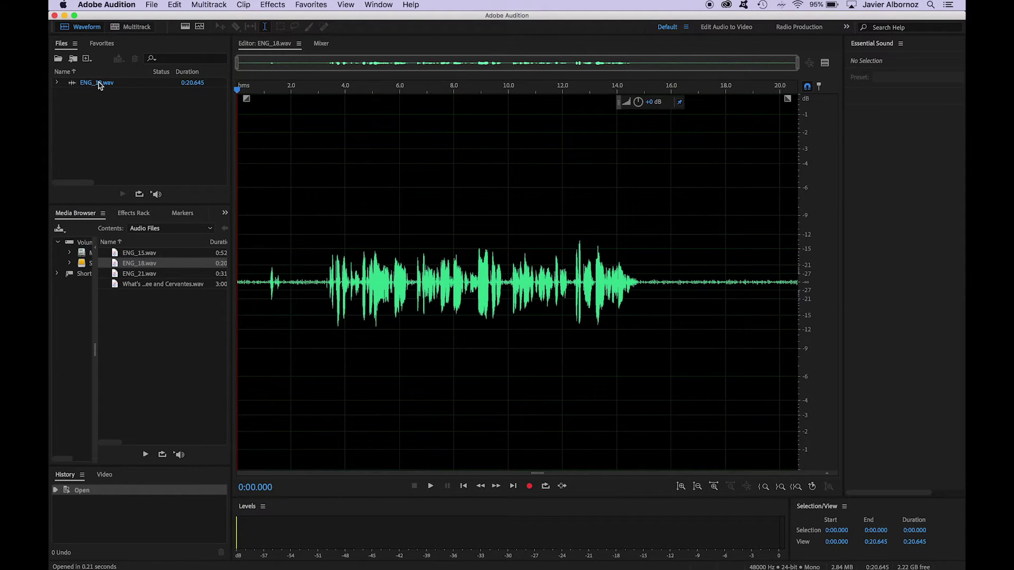
scroll(99, 85, right, 2)
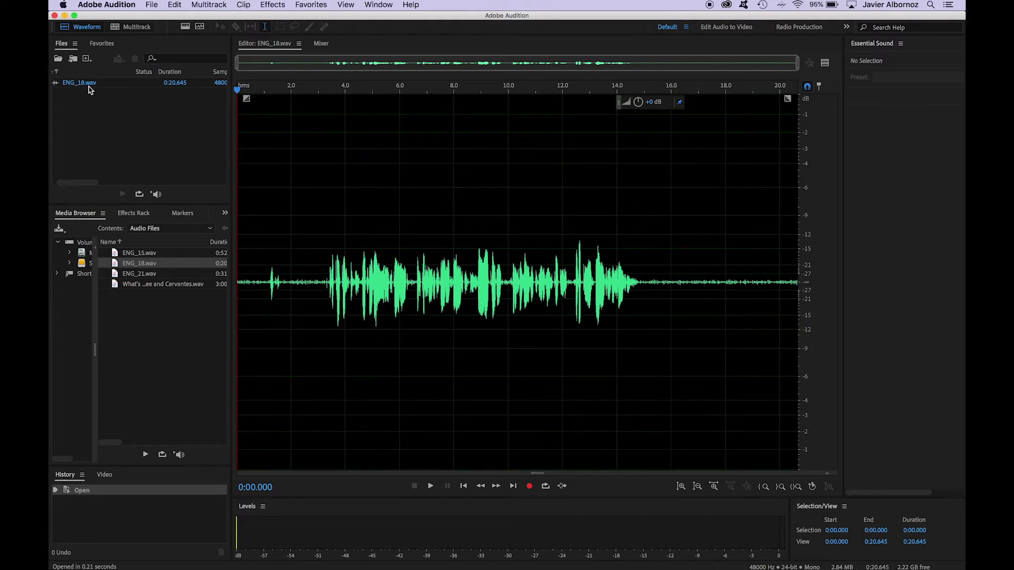
scroll(131, 87, right, 6)
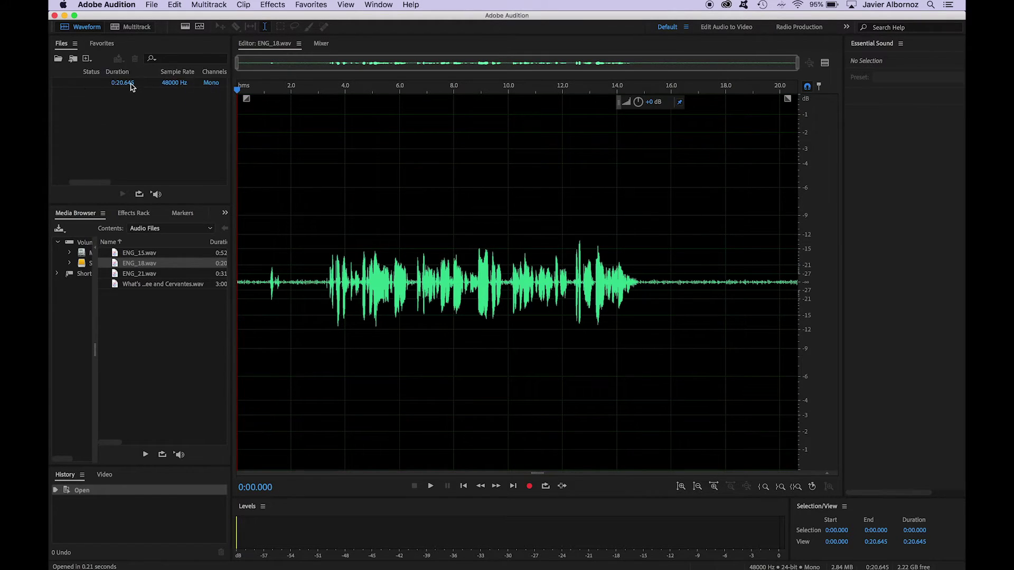
scroll(131, 87, right, 6)
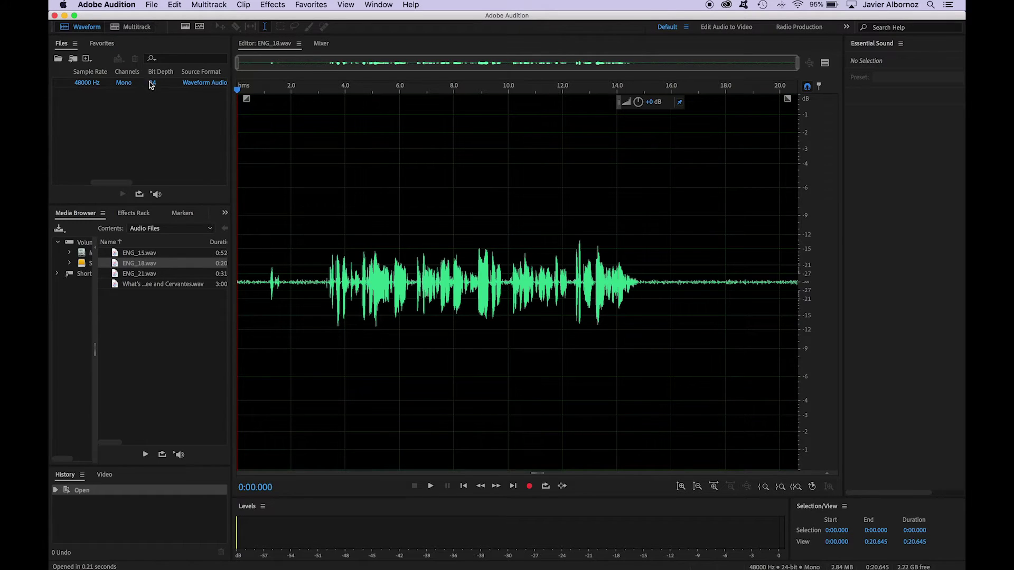
scroll(142, 97, right, 2)
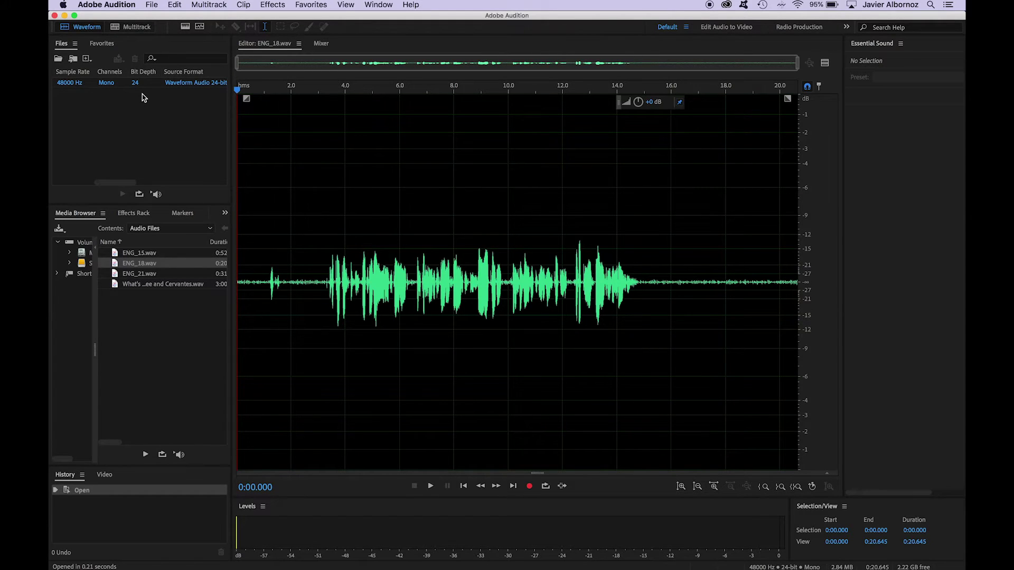
scroll(142, 97, right, 5)
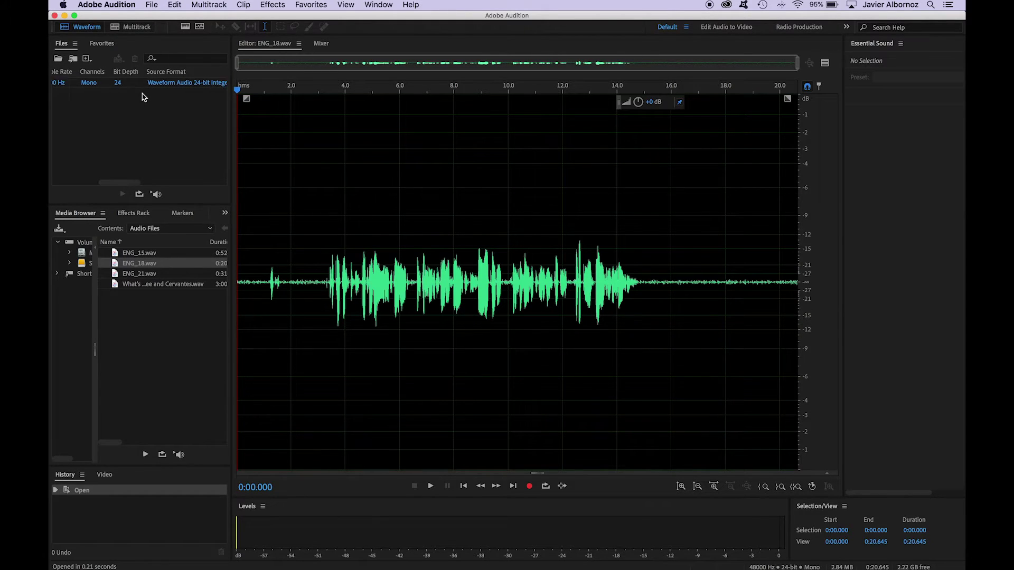
scroll(142, 97, left, 8)
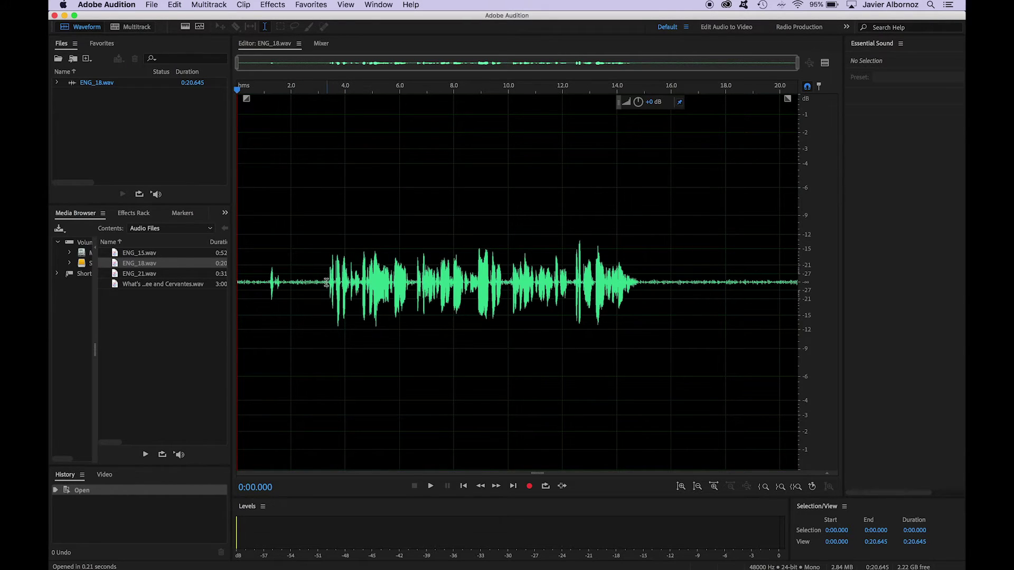
Step: Delete the opening 0–3.256 s and everything after 12.0 s from ENG_18.wav
drag(324, 278, 190, 281)
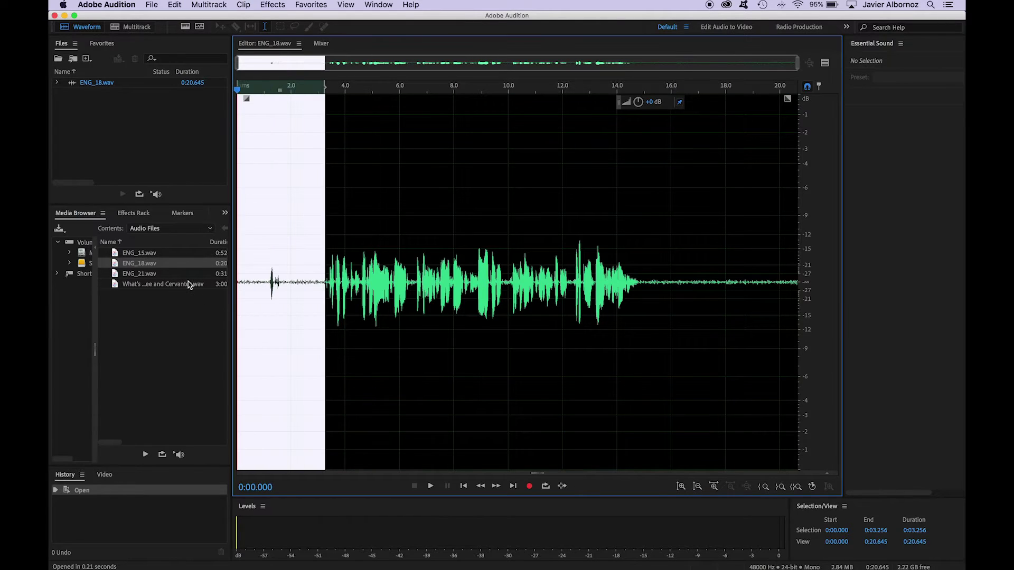
key(Delete)
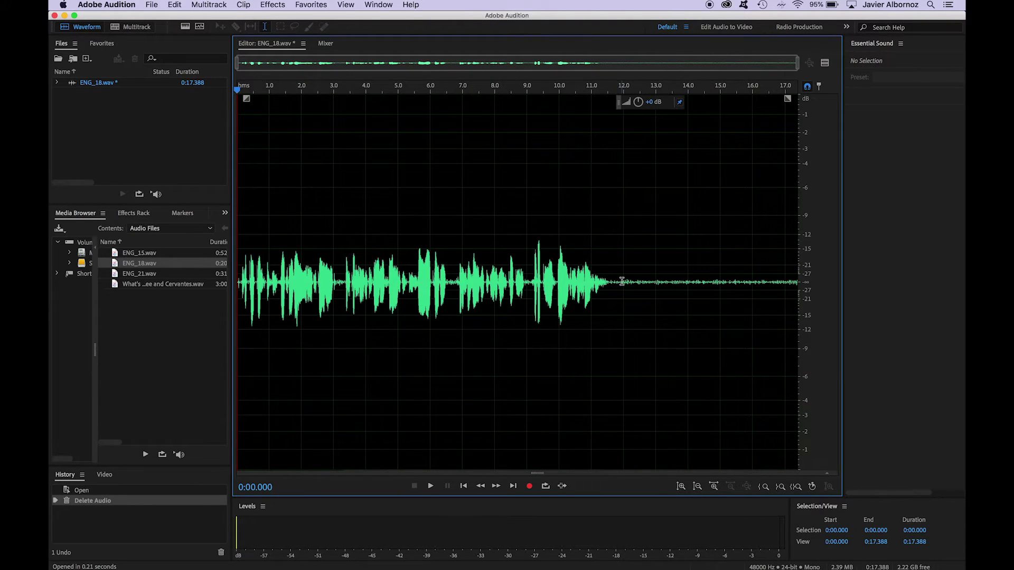
drag(624, 281, 838, 274)
key(Delete)
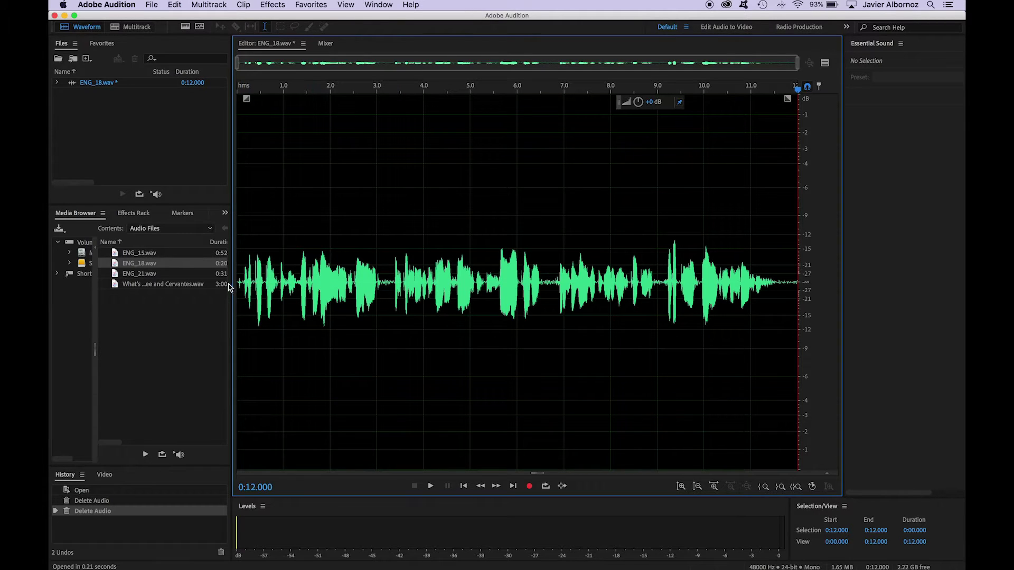
Step: Add a Parametric Equalizer from Filter and EQ to effects rack slot 1
click(129, 213)
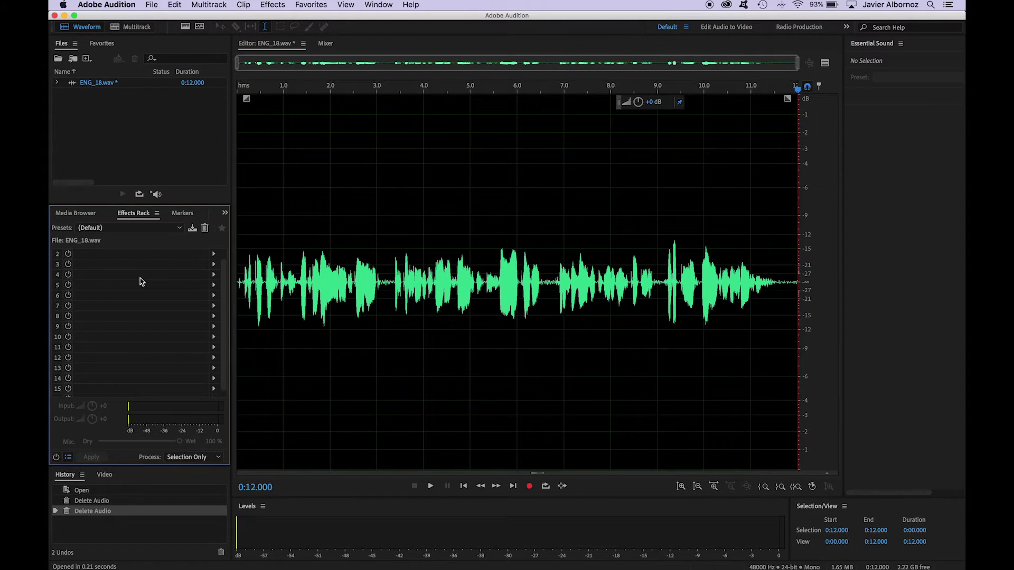
scroll(141, 280, down, 1)
scroll(140, 281, up, 1)
click(213, 254)
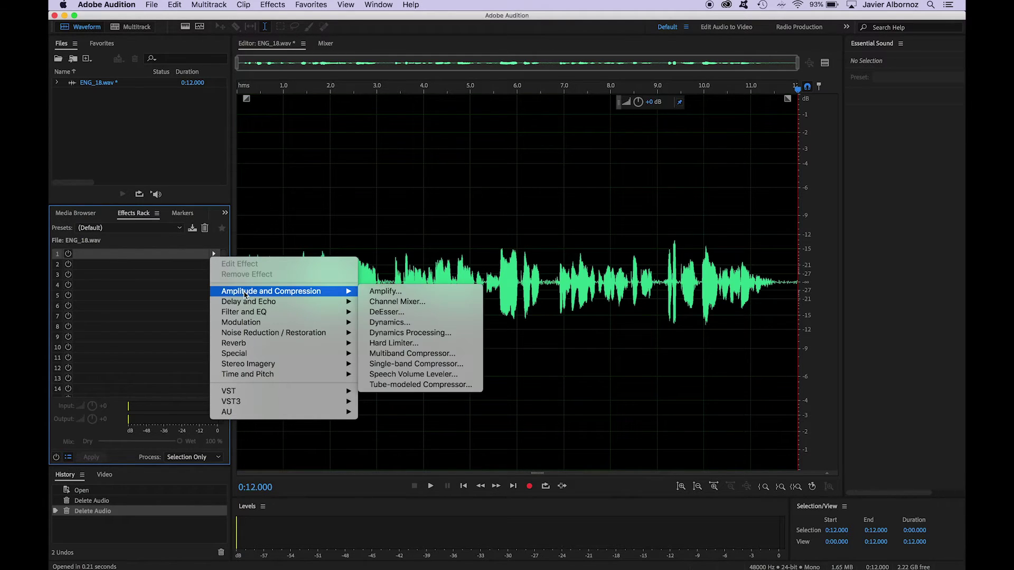
mouse_move(251, 306)
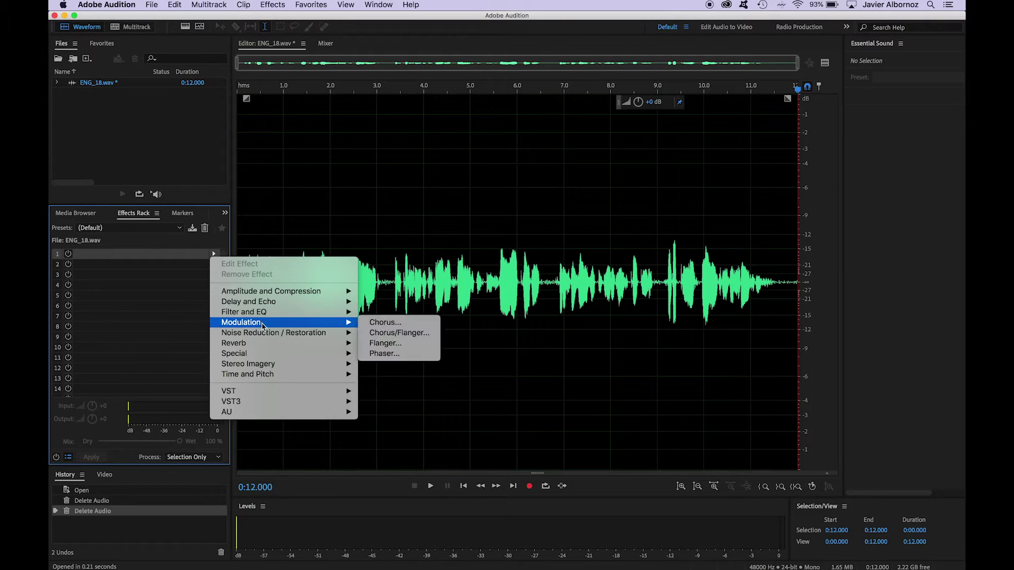
mouse_move(283, 368)
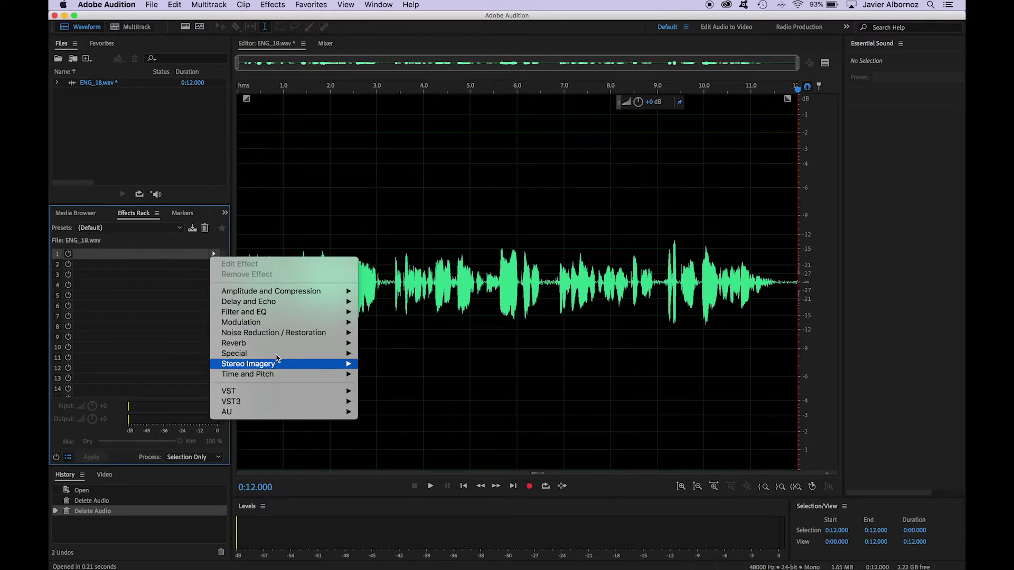
mouse_move(270, 337)
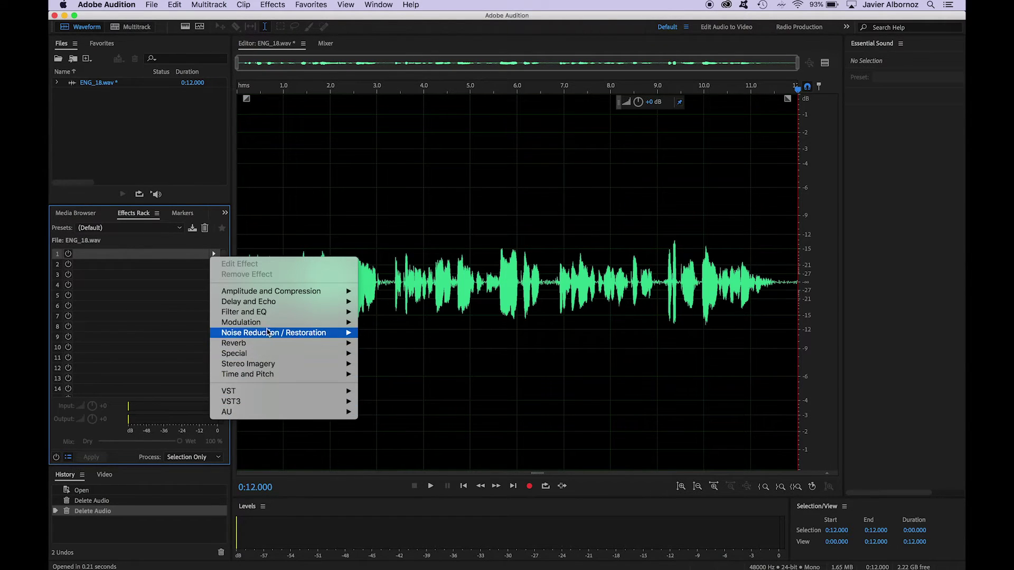
mouse_move(257, 312)
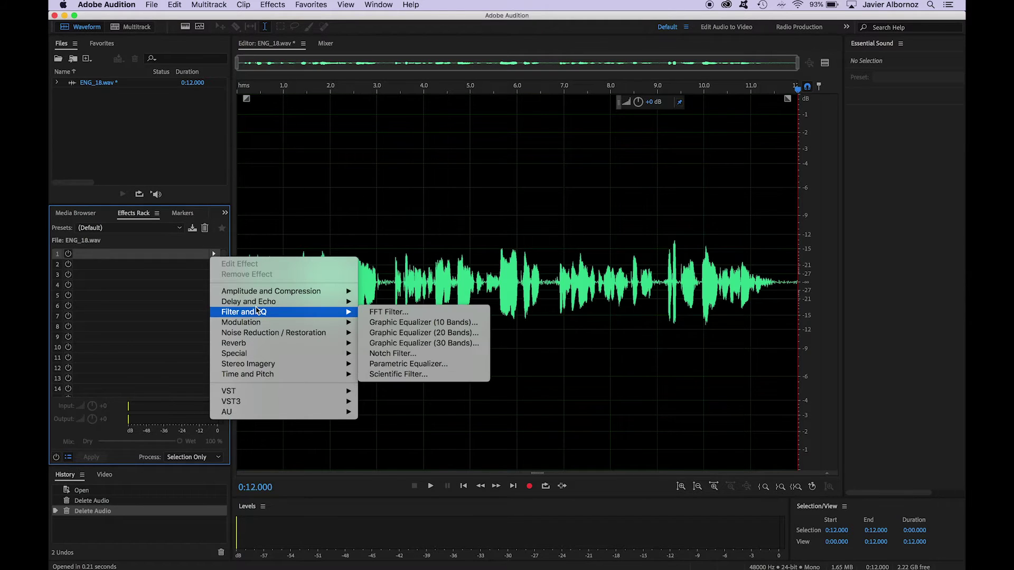
click(397, 364)
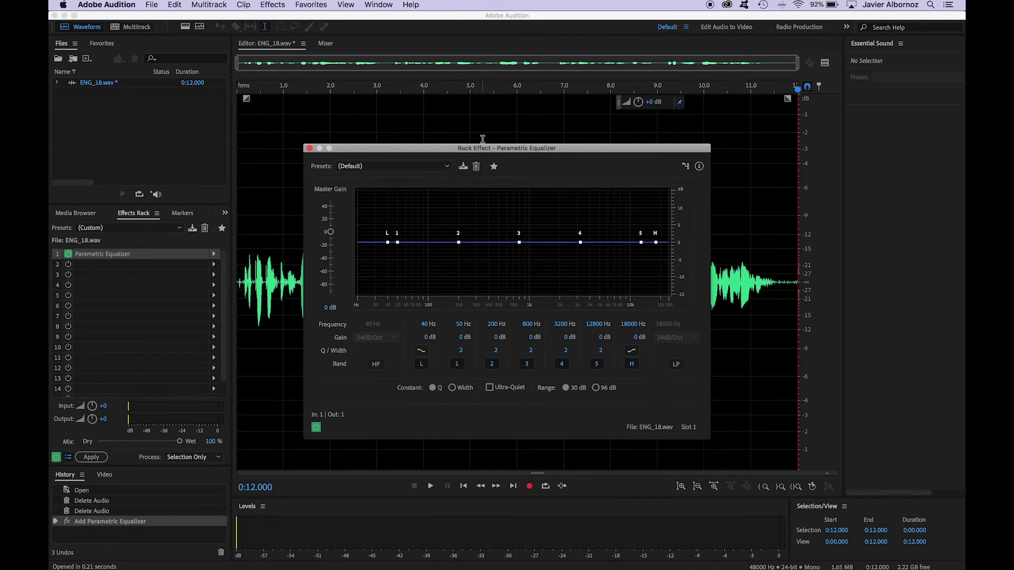
Step: Reposition the Parametric Equalizer window, leaving it at the (Default) preset
drag(469, 150, 402, 155)
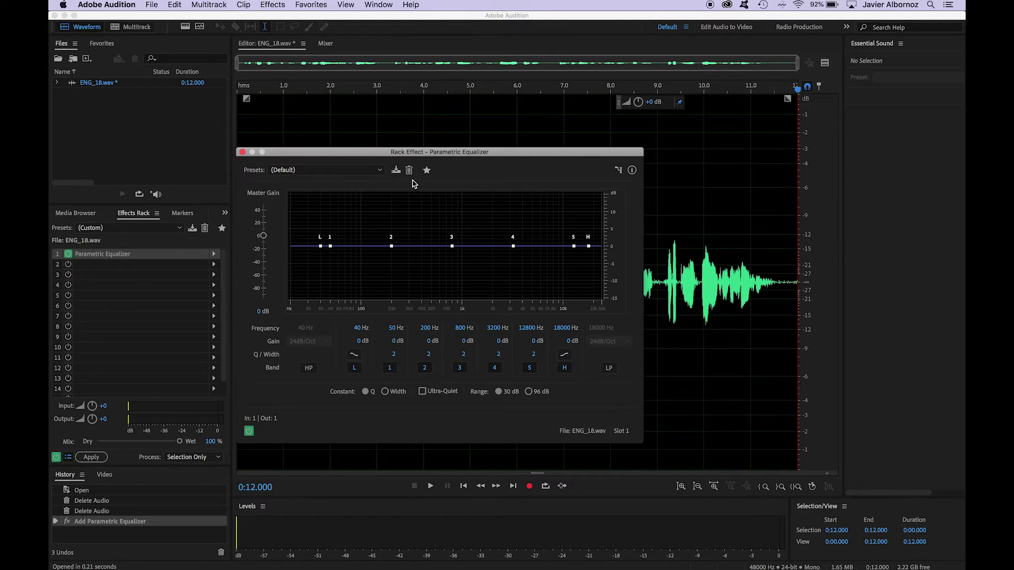
drag(378, 154, 529, 164)
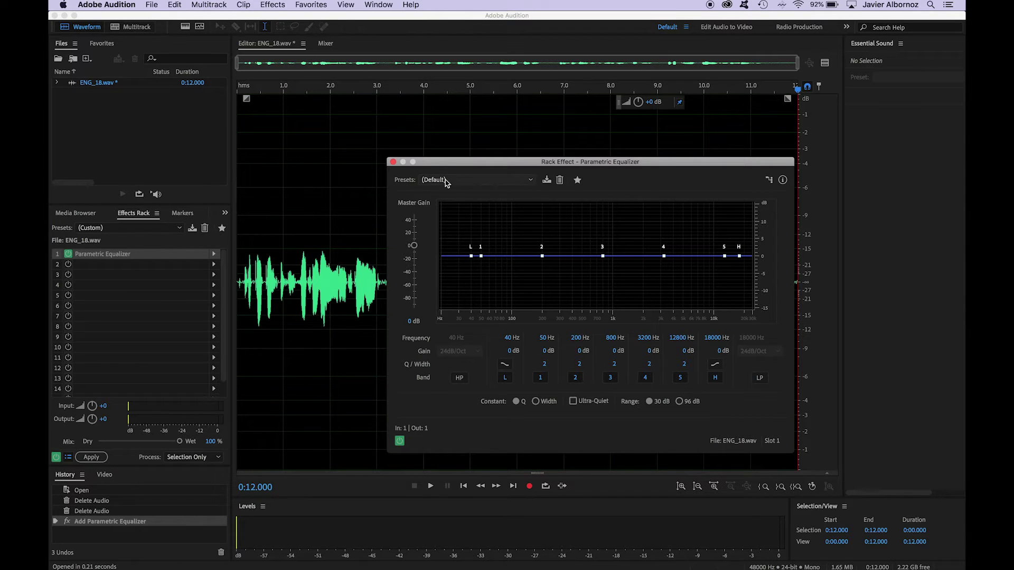
drag(462, 163, 342, 161)
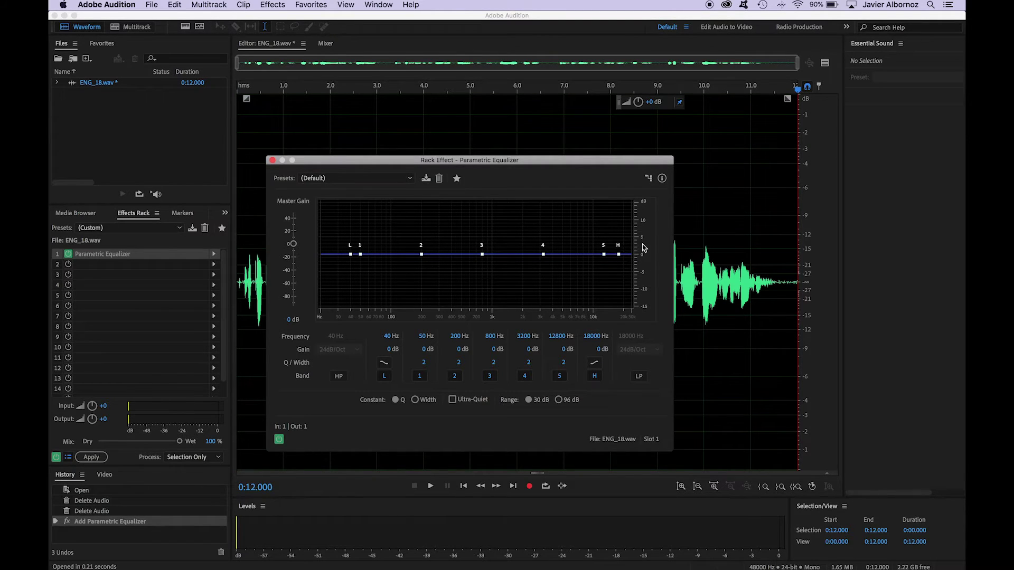
Step: Try boosts and cuts on band 2, ending at +2.5 dB around 218 Hz
click(644, 205)
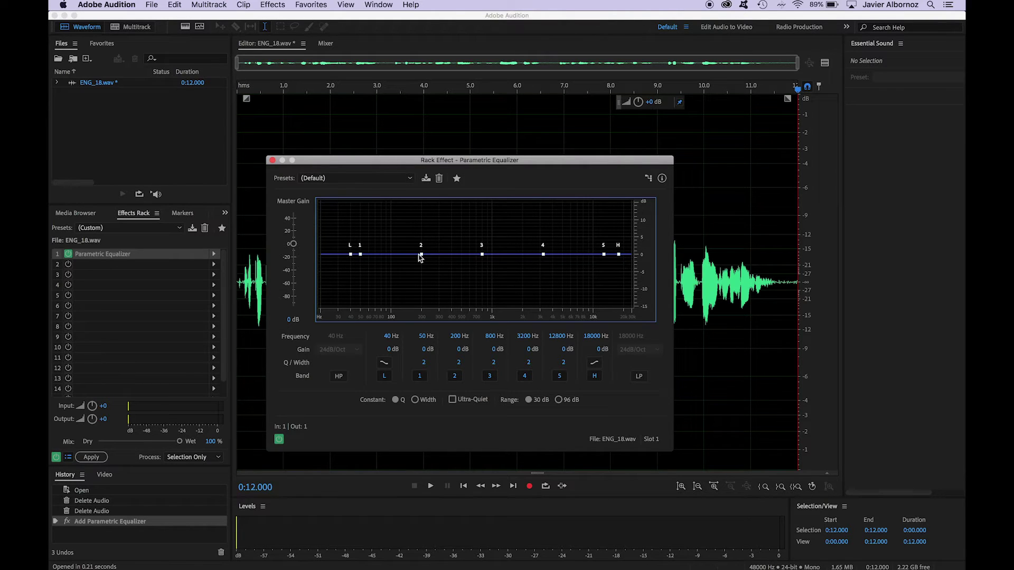
mouse_move(420, 256)
click(421, 255)
mouse_move(421, 255)
mouse_down()
mouse_move(434, 255)
mouse_move(388, 256)
mouse_move(421, 255)
mouse_up()
drag(421, 256, 422, 237)
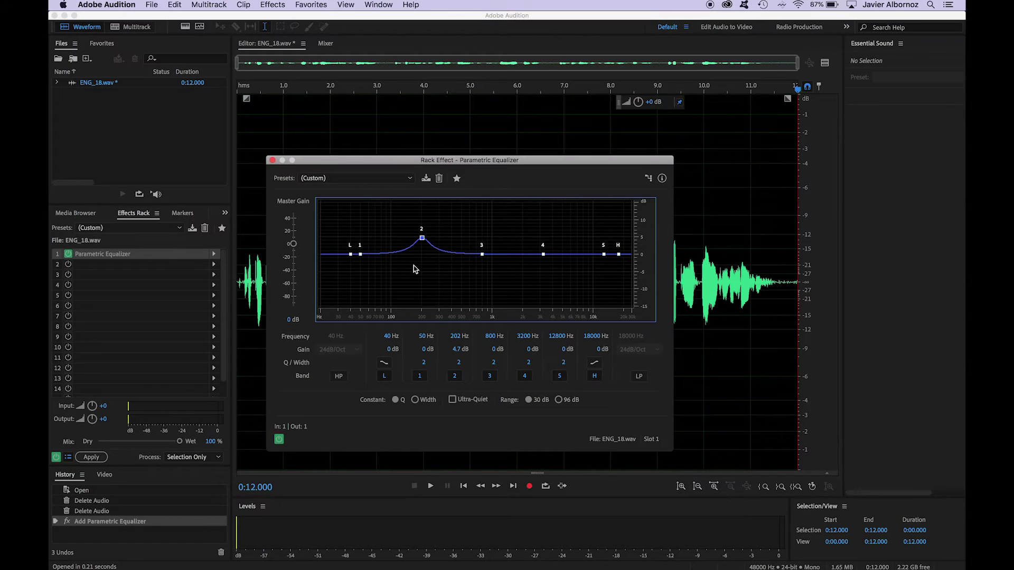
mouse_move(423, 239)
drag(422, 238, 422, 270)
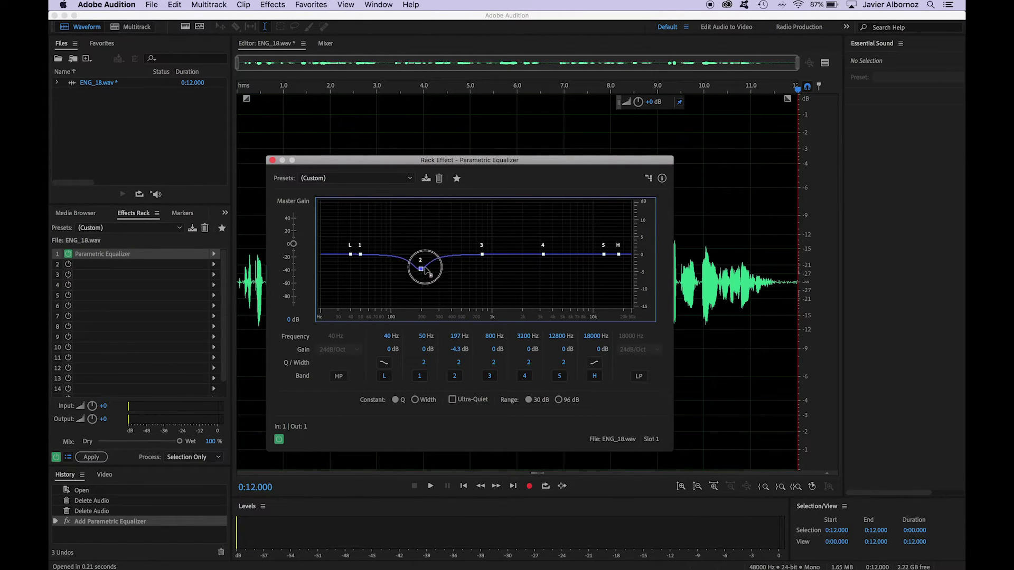
drag(425, 267, 424, 245)
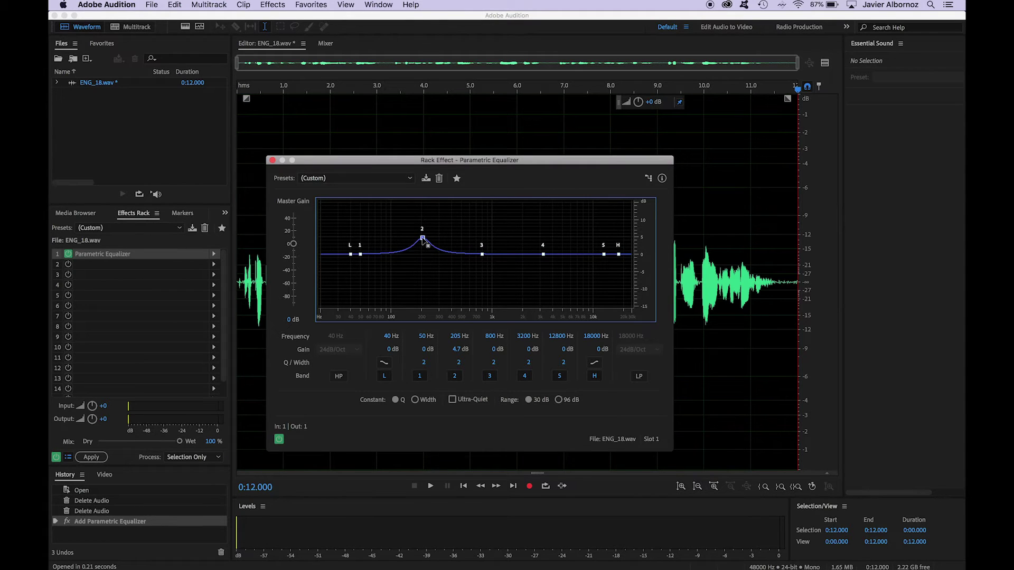
mouse_move(422, 242)
mouse_down()
mouse_move(424, 257)
mouse_move(422, 237)
mouse_up()
drag(419, 240, 421, 250)
Step: Adjust band 1 and band 2 Q values, then flatten band 2 at 200 Hz, Q 3.6
drag(424, 365, 557, 356)
drag(458, 363, 555, 358)
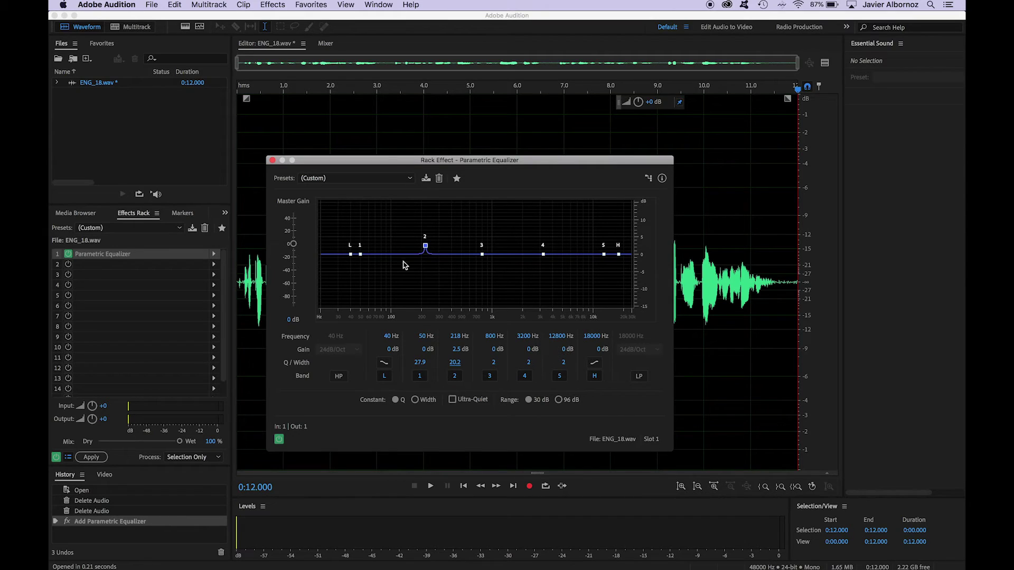
drag(425, 246, 424, 228)
click(453, 363)
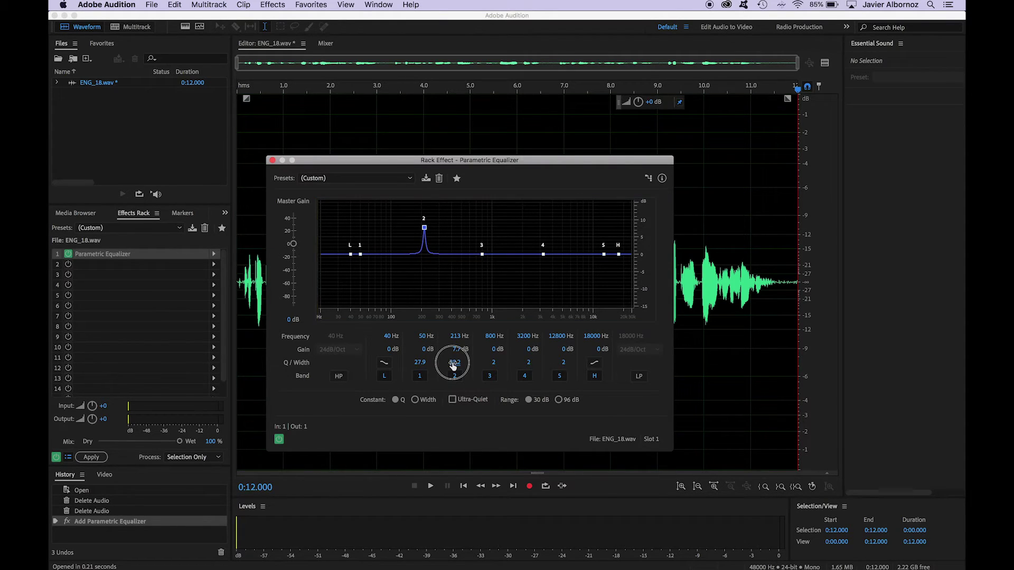
mouse_move(467, 365)
mouse_down()
mouse_move(493, 363)
mouse_move(467, 365)
mouse_up()
drag(458, 369, 348, 368)
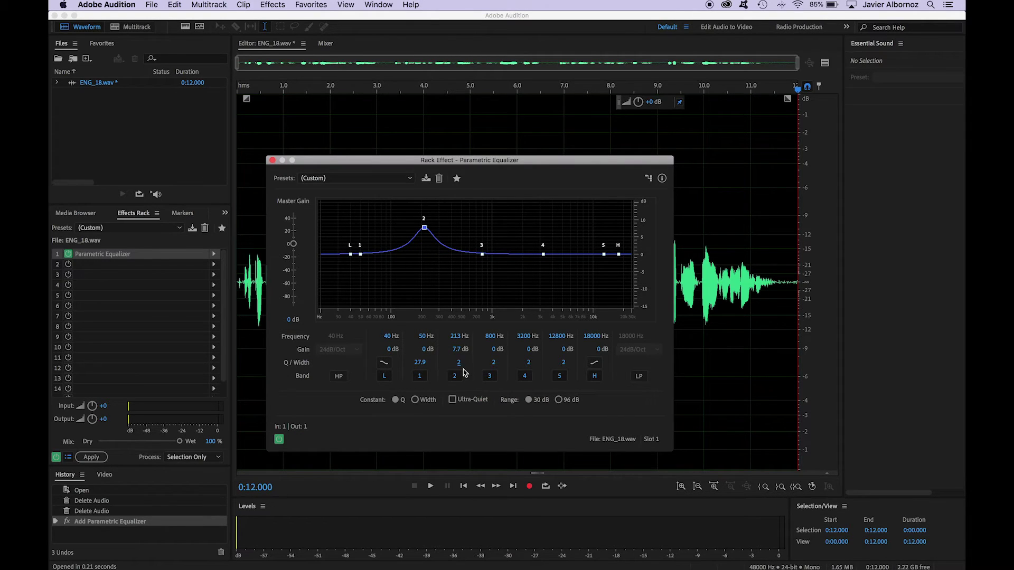
mouse_move(456, 366)
mouse_down()
mouse_move(444, 368)
mouse_move(466, 370)
mouse_up()
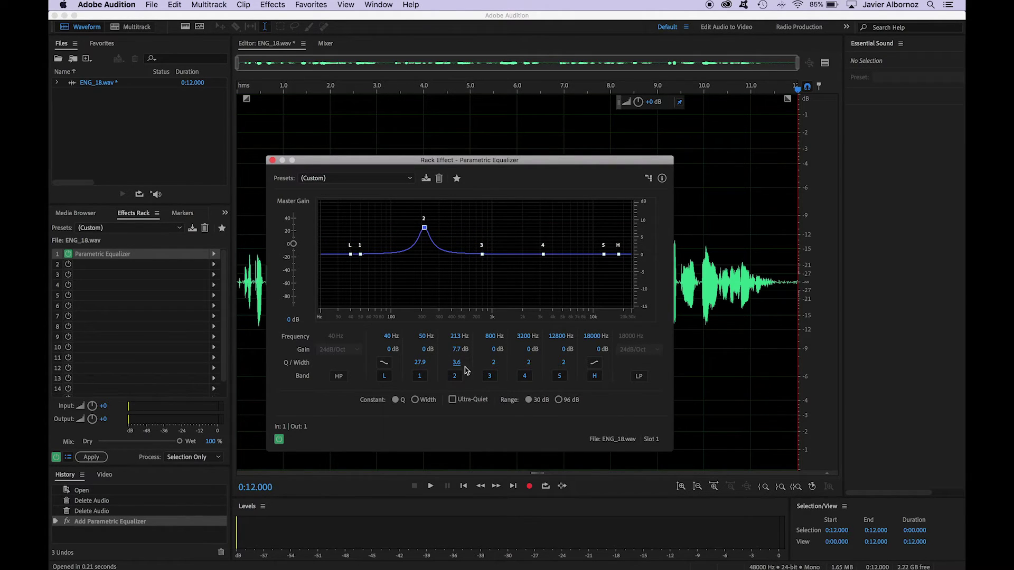
drag(424, 233, 421, 257)
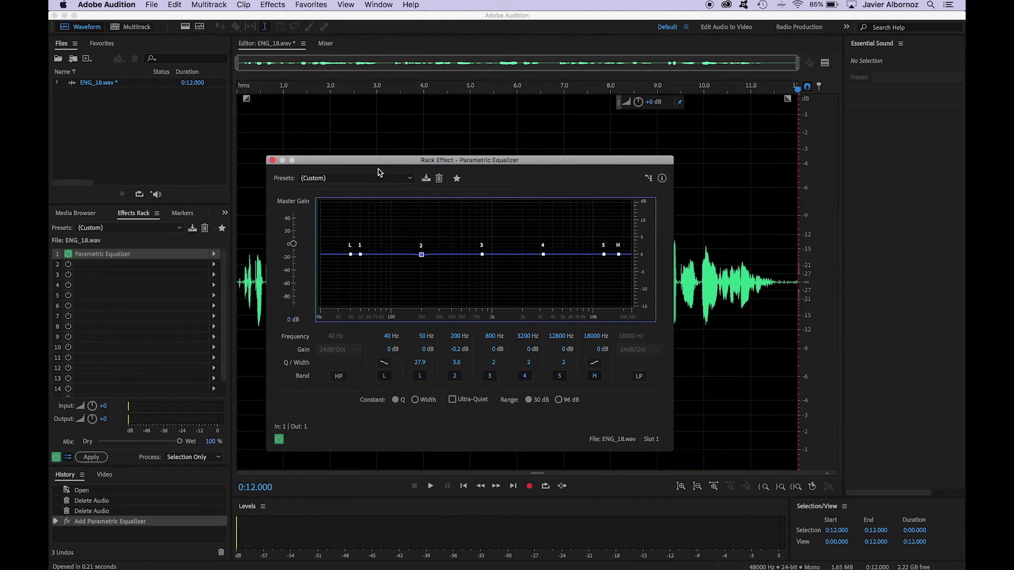
drag(378, 162, 503, 181)
key(space)
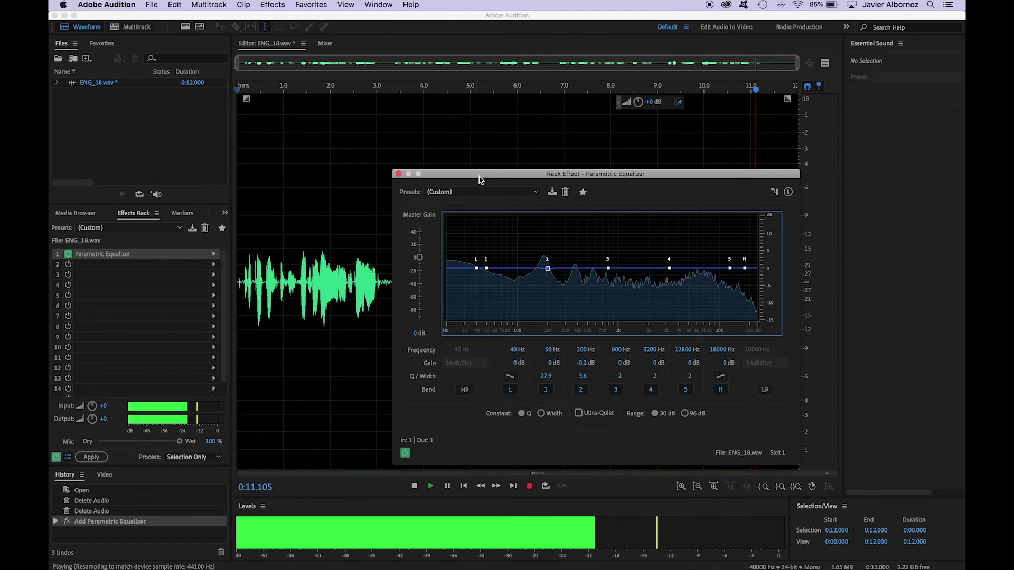
drag(259, 91, 230, 92)
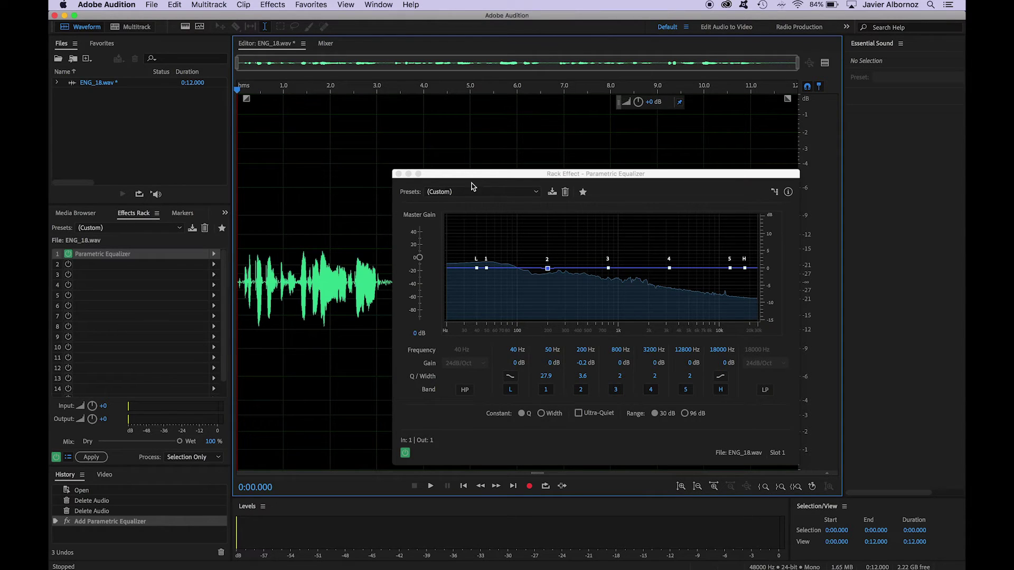
drag(471, 177, 435, 178)
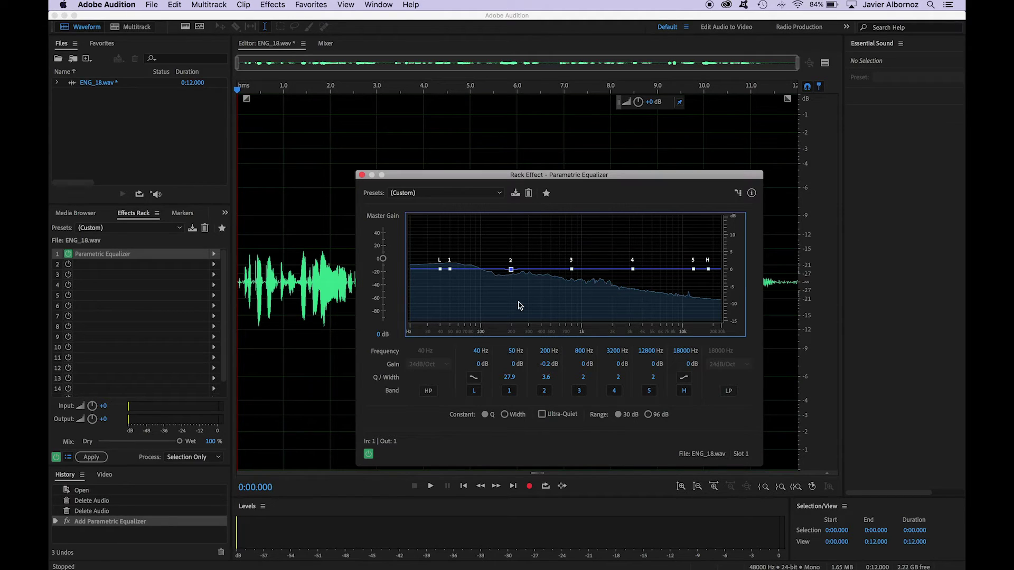
Step: Boost band 2 about 9.3 dB at 179 Hz and preview the playback
drag(511, 270, 505, 238)
key(space)
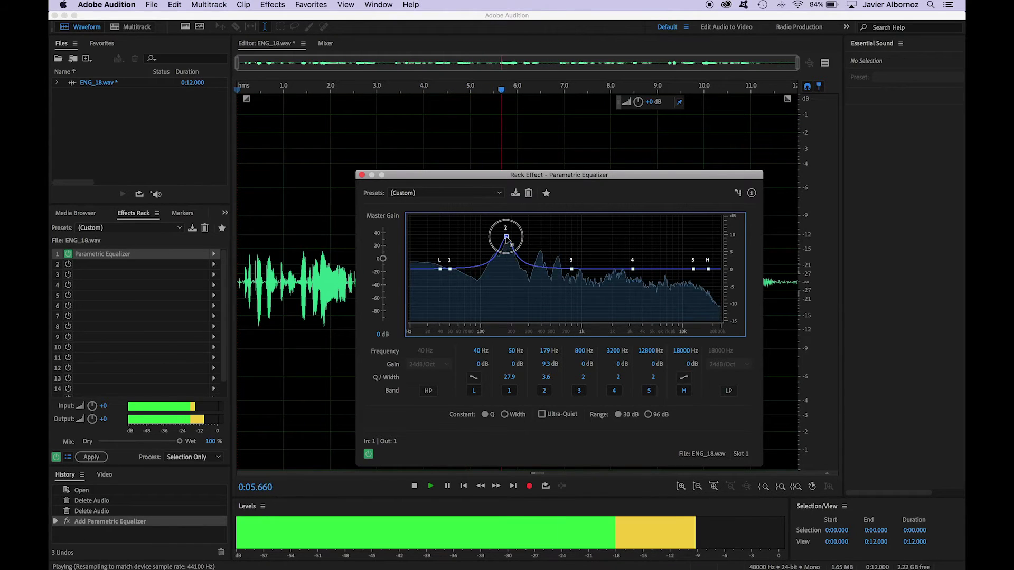
key(space)
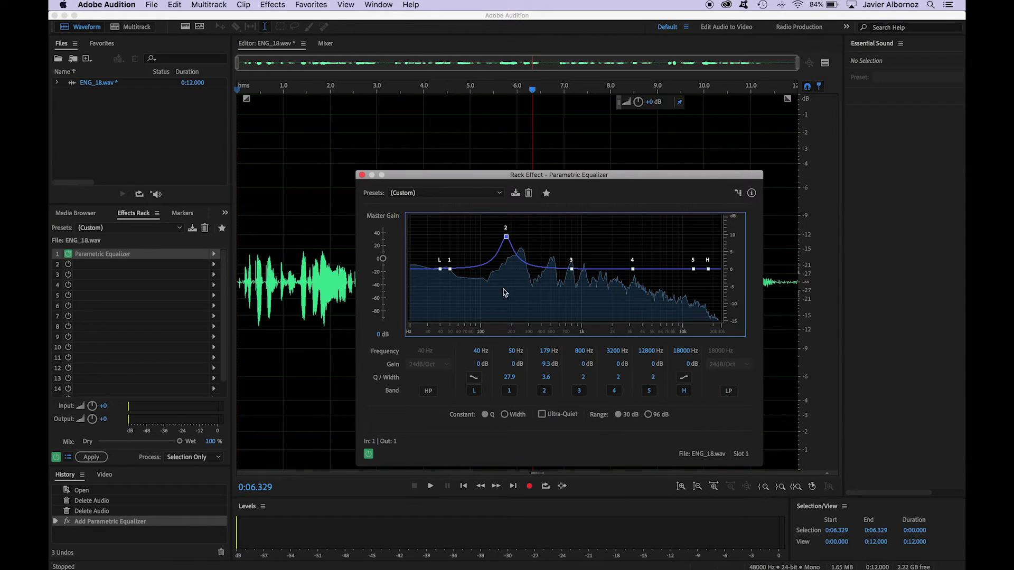
Step: Cut band 2 by 9.9 dB at 202 Hz and preview it
click(507, 242)
drag(507, 239, 513, 306)
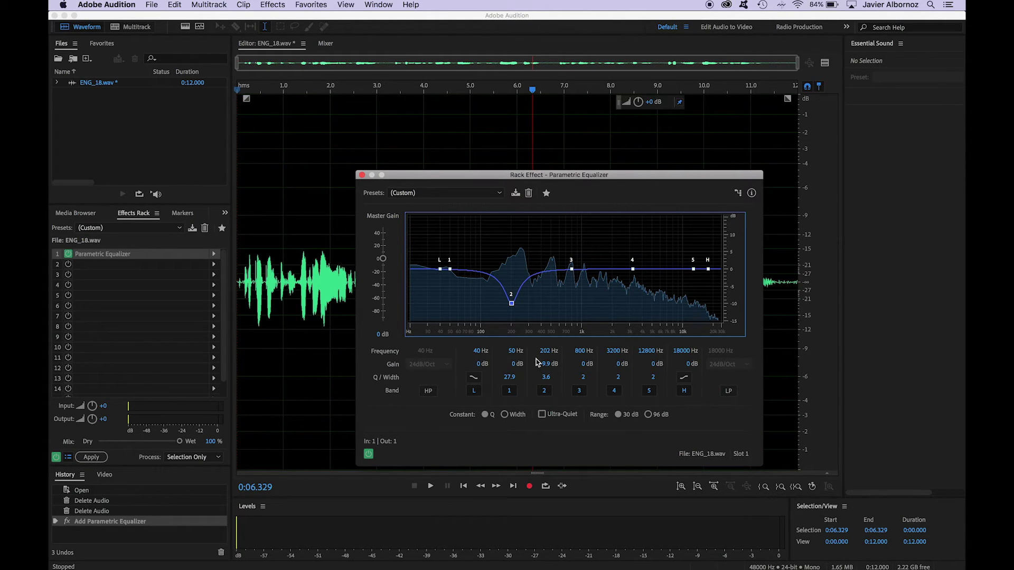
key(space)
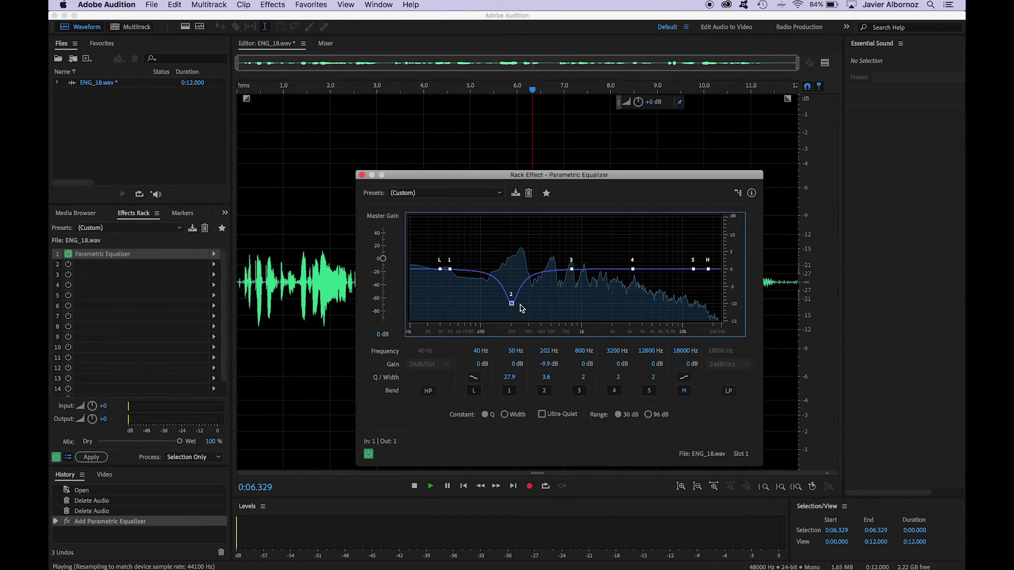
key(space)
Step: Replay the clip from the start to hear the notch, then rewind the playhead
click(264, 94)
click(239, 91)
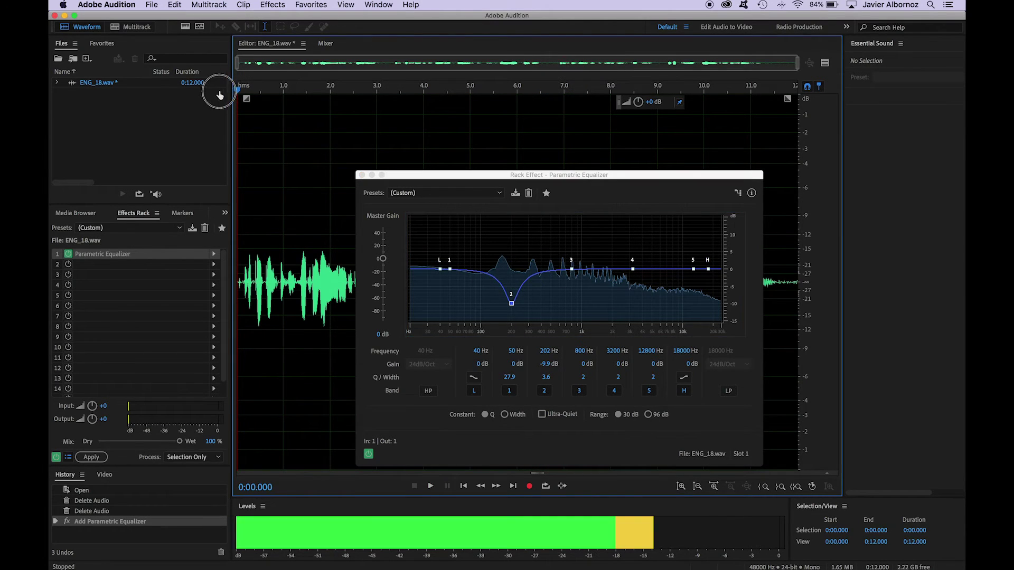
key(space)
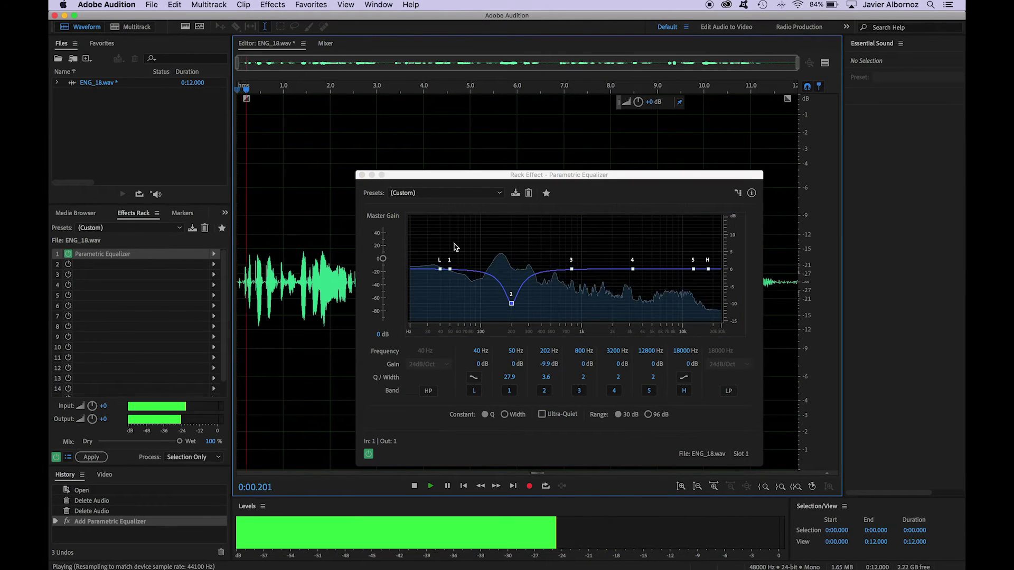
click(511, 305)
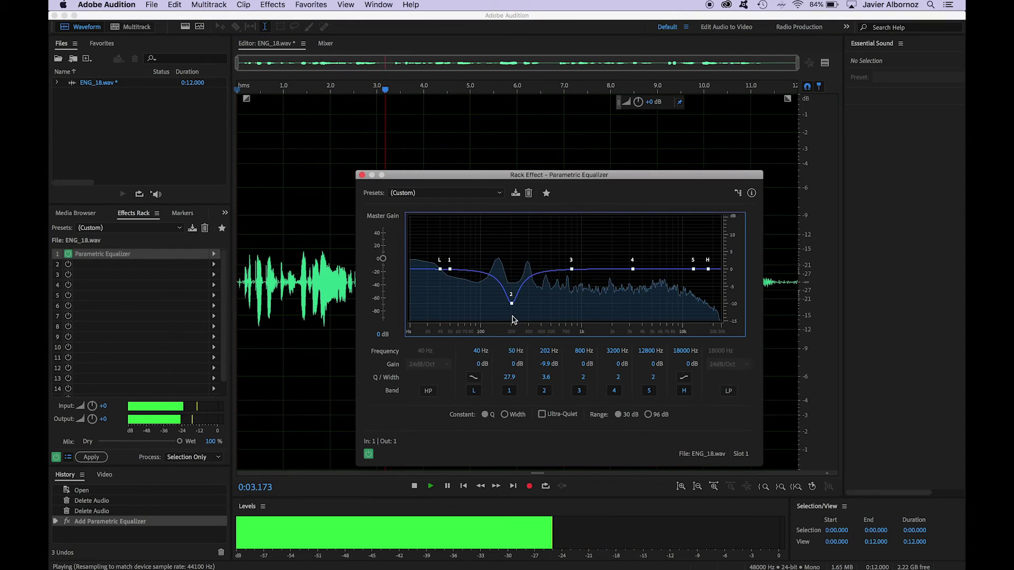
key(space)
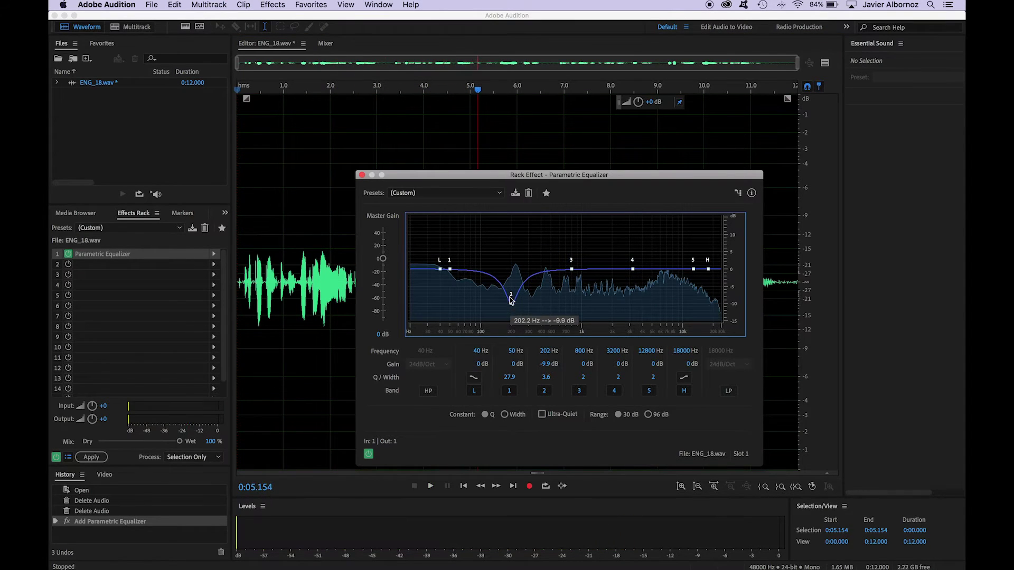
drag(478, 94, 196, 90)
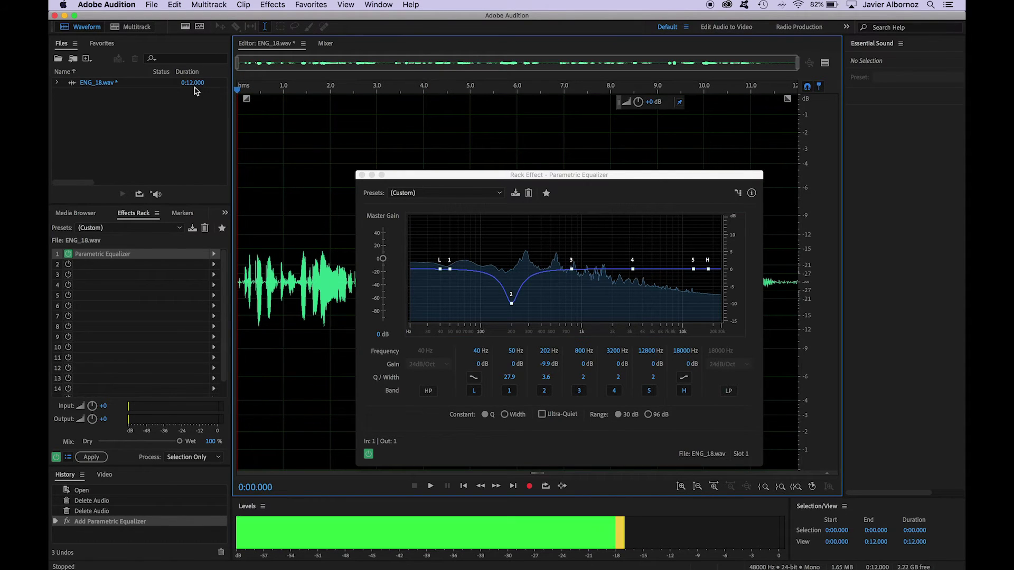
Step: Sweep band 2's boost up through the high frequencies during playback, then rewind
mouse_move(516, 310)
drag(515, 306, 497, 277)
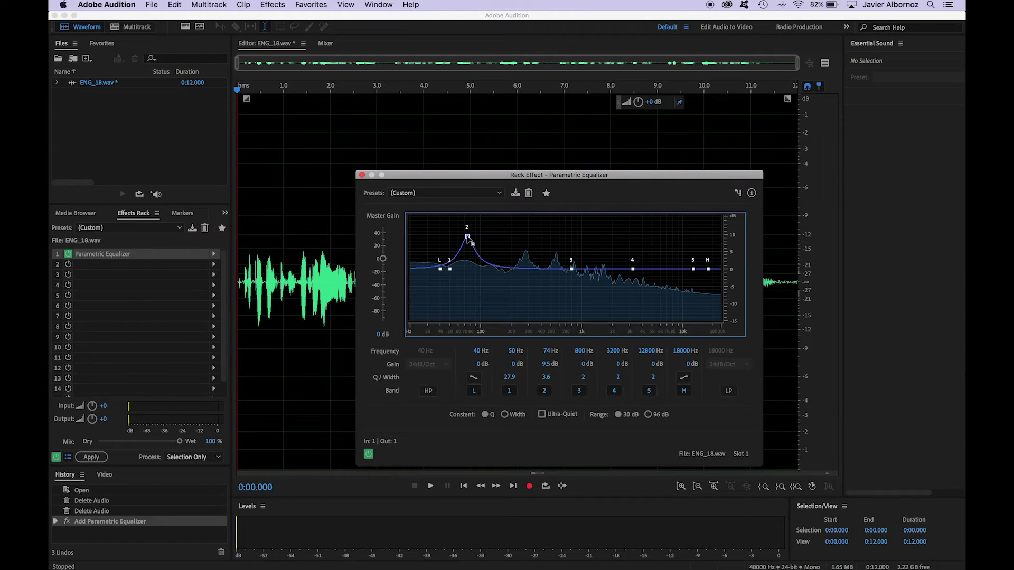
key(space)
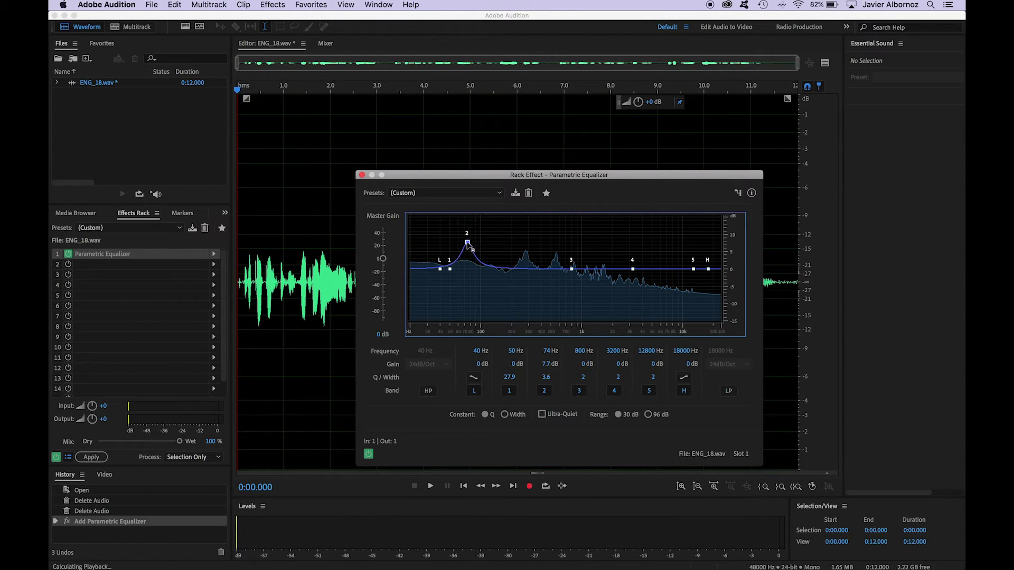
drag(468, 239, 666, 231)
key(space)
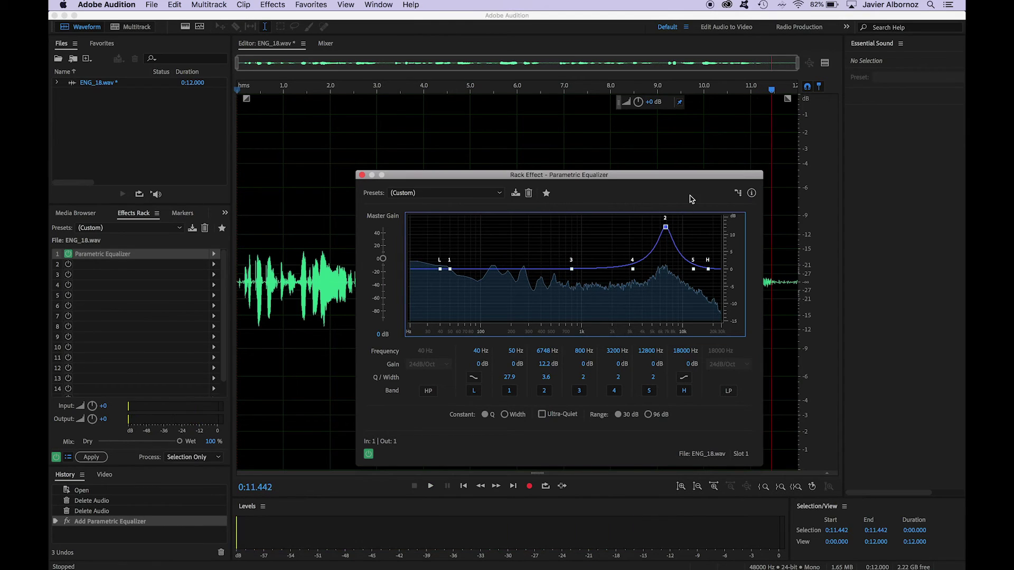
drag(772, 93, 237, 99)
click(235, 91)
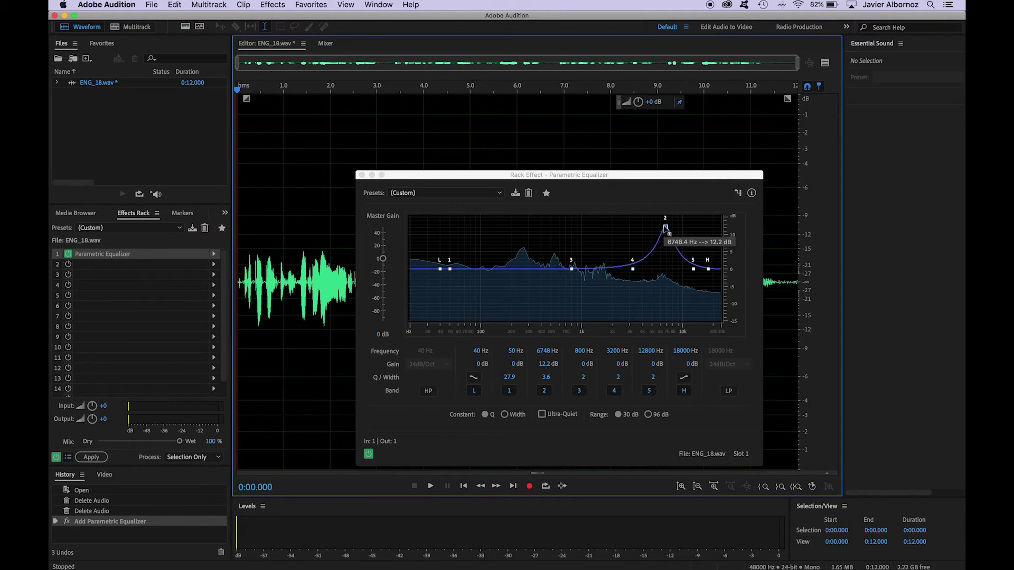
Step: Settle band 2 at a gentle 2.2 dB boost at 176 Hz
drag(665, 229, 661, 231)
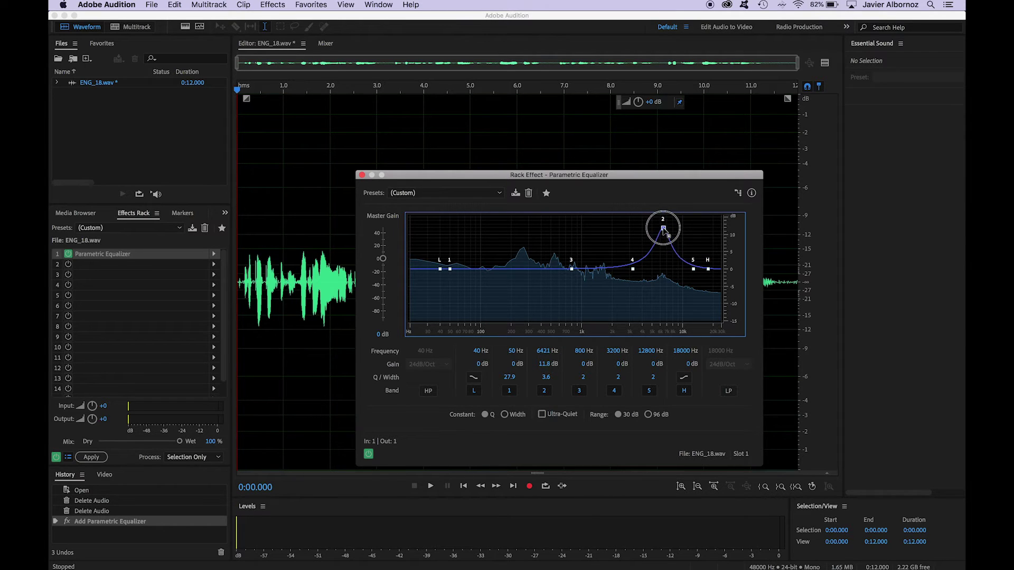
drag(663, 230, 665, 229)
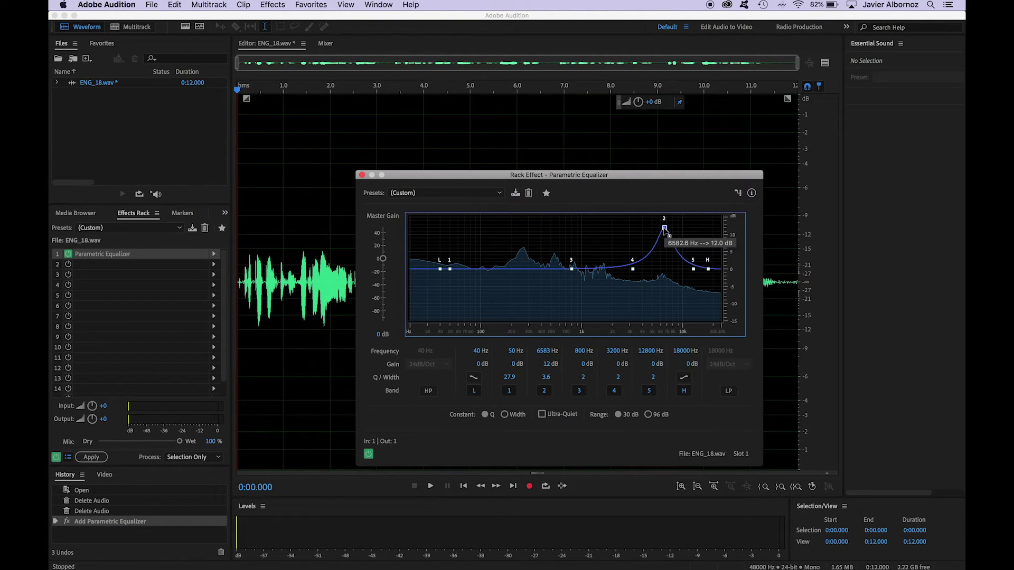
drag(665, 231, 496, 272)
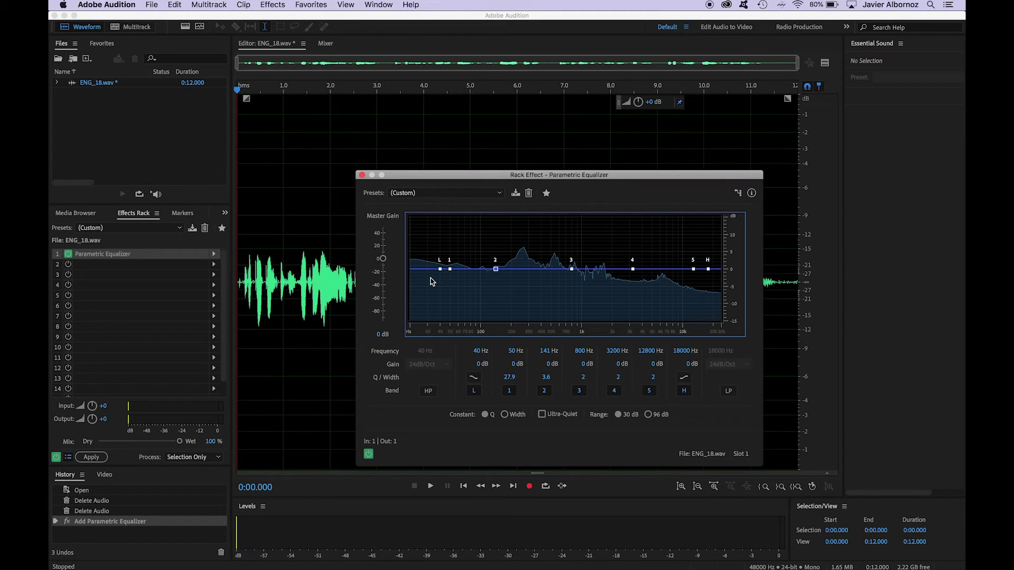
Step: Move band 1 to 74 Hz
drag(439, 269, 440, 270)
mouse_move(452, 271)
mouse_down()
mouse_move(461, 237)
mouse_move(467, 269)
mouse_up()
drag(466, 268, 434, 288)
Step: Lower the low shelf to cut about 6.9 dB at 46 Hz
click(441, 269)
drag(436, 288, 440, 295)
drag(437, 287, 446, 292)
click(440, 292)
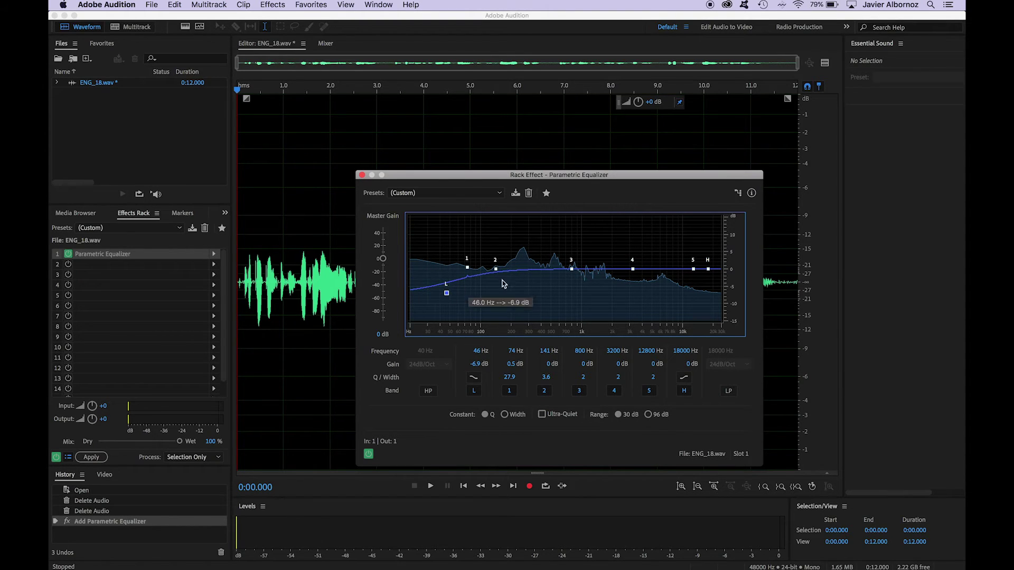
Step: Keep the high shelf near 16.7 kHz / -0.2 dB and toggle the low band's slope
click(708, 268)
mouse_move(709, 270)
mouse_down()
mouse_move(697, 244)
mouse_move(703, 292)
mouse_move(693, 244)
mouse_move(706, 281)
mouse_move(706, 269)
mouse_up()
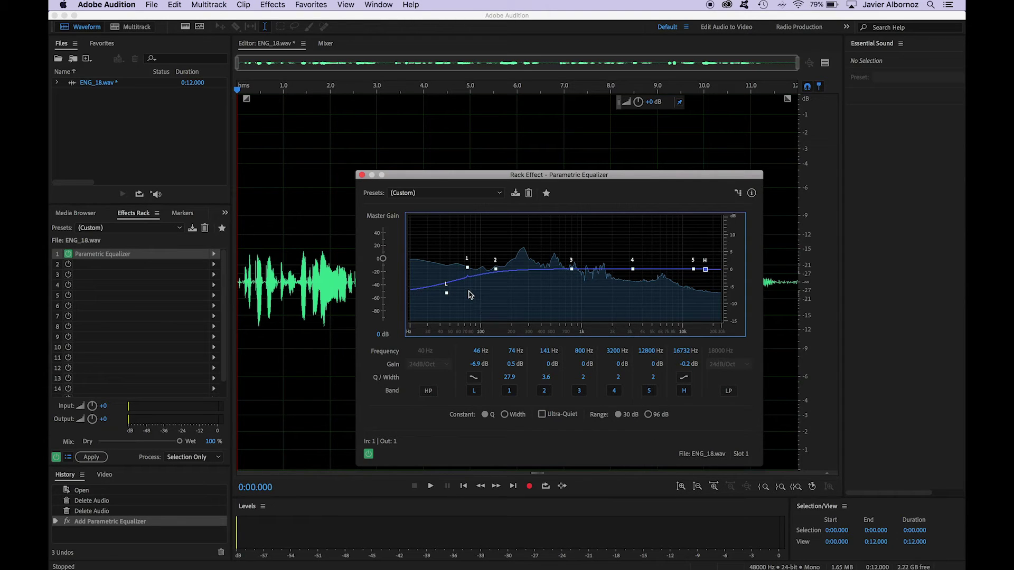
click(474, 377)
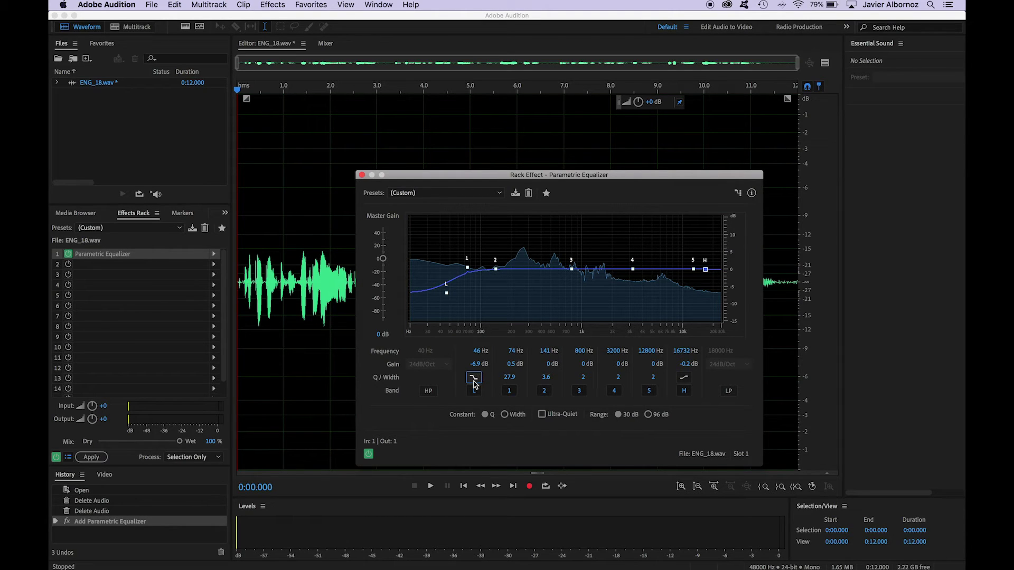
click(473, 378)
Step: Try the low band's slope options, set the low shelf to 324 Hz / -15 dB, and play
click(474, 378)
click(474, 378)
click(474, 378)
click(473, 378)
click(474, 378)
click(474, 379)
click(474, 379)
drag(450, 292, 532, 323)
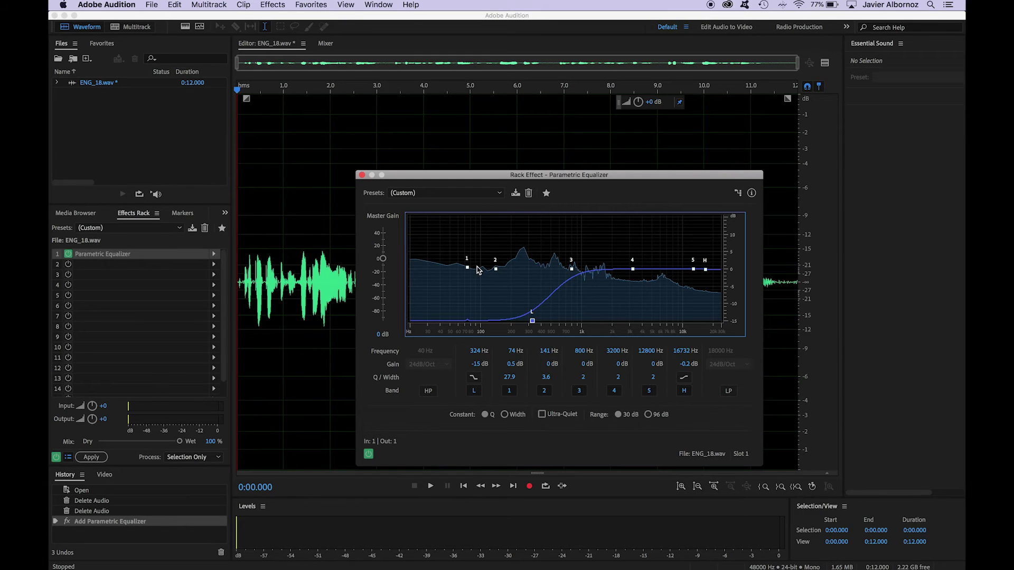
key(space)
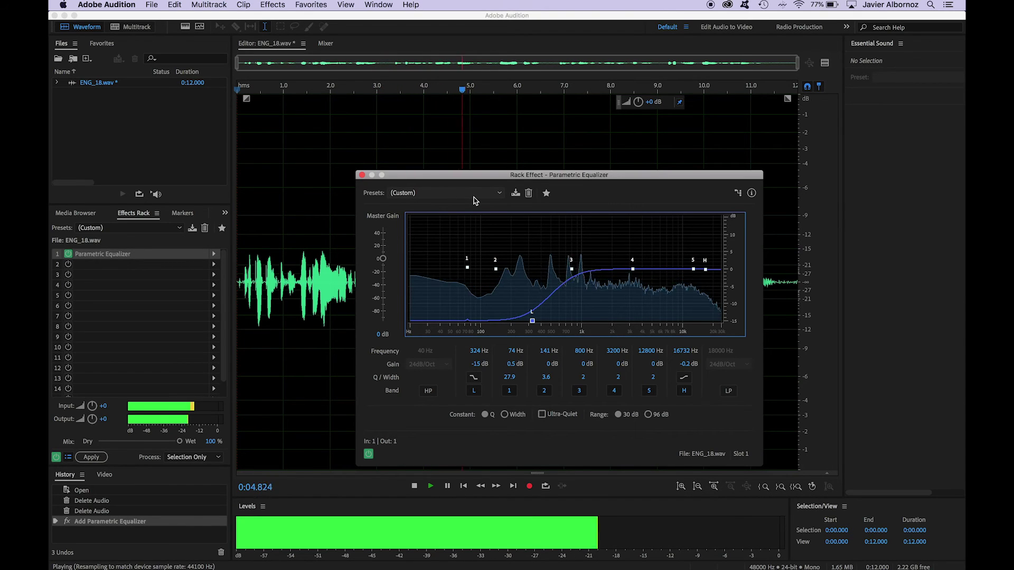
key(space)
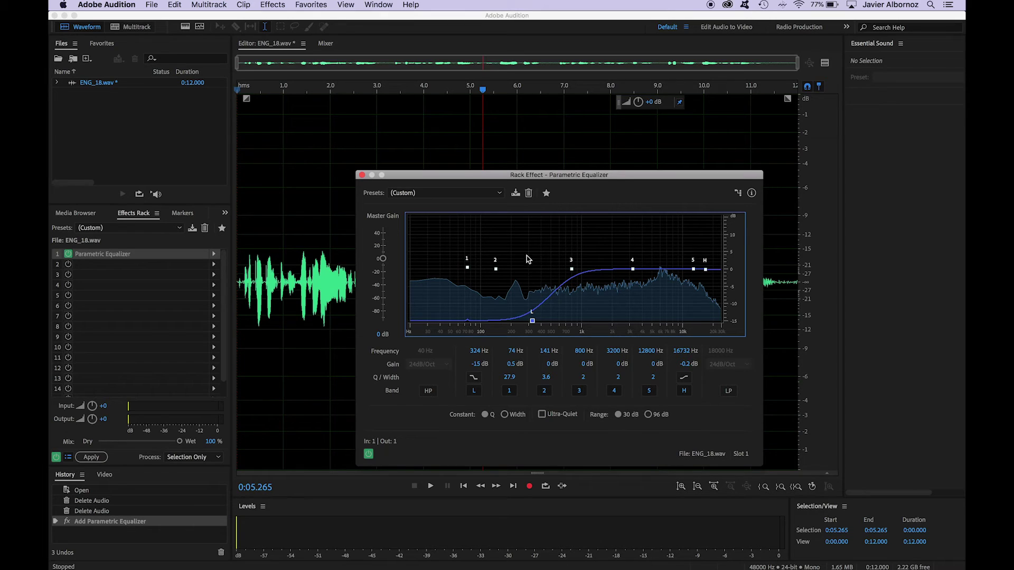
key(space)
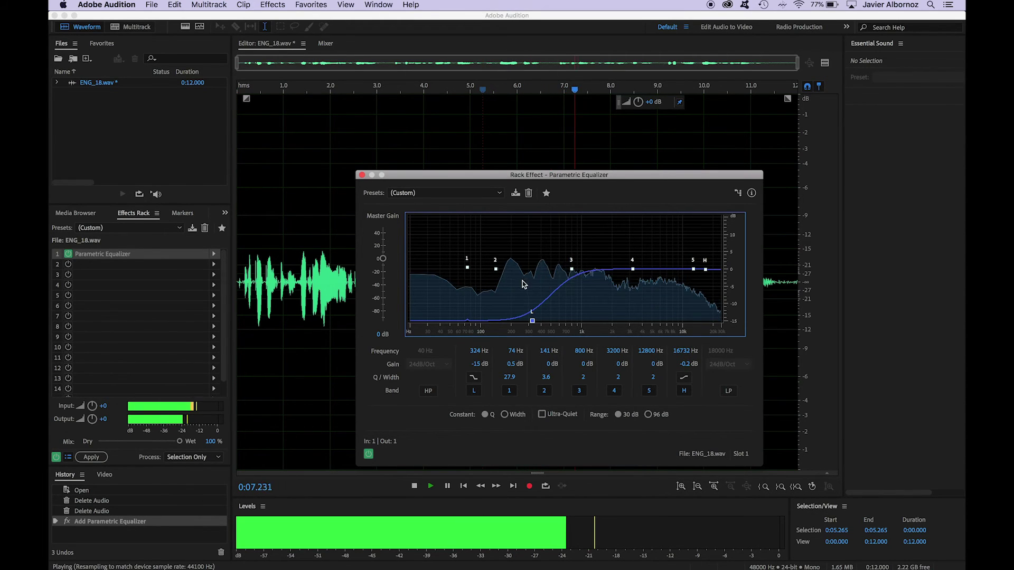
key(space)
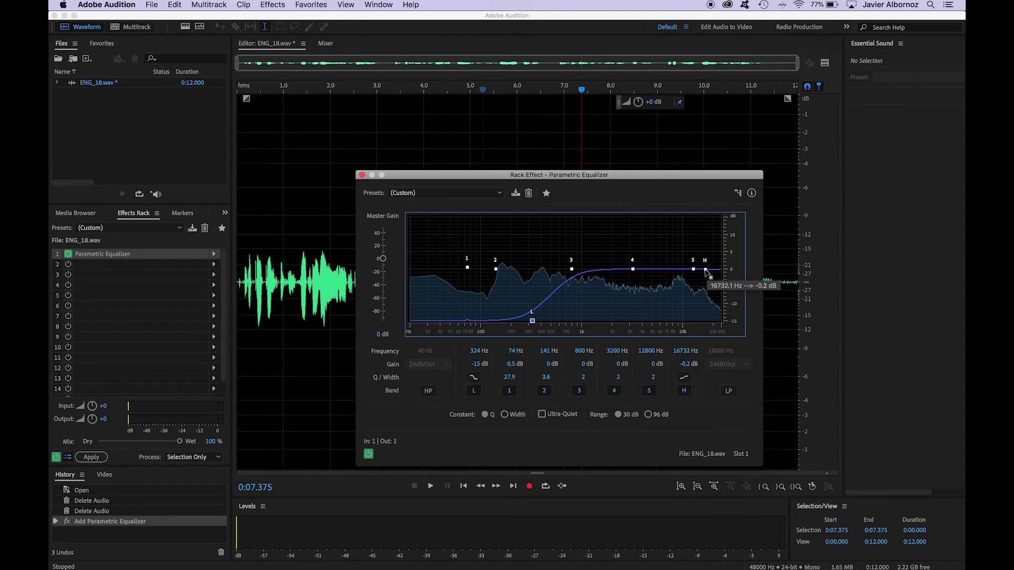
Step: Cut the high shelf by 15 dB and audition the voice from the file start
click(684, 377)
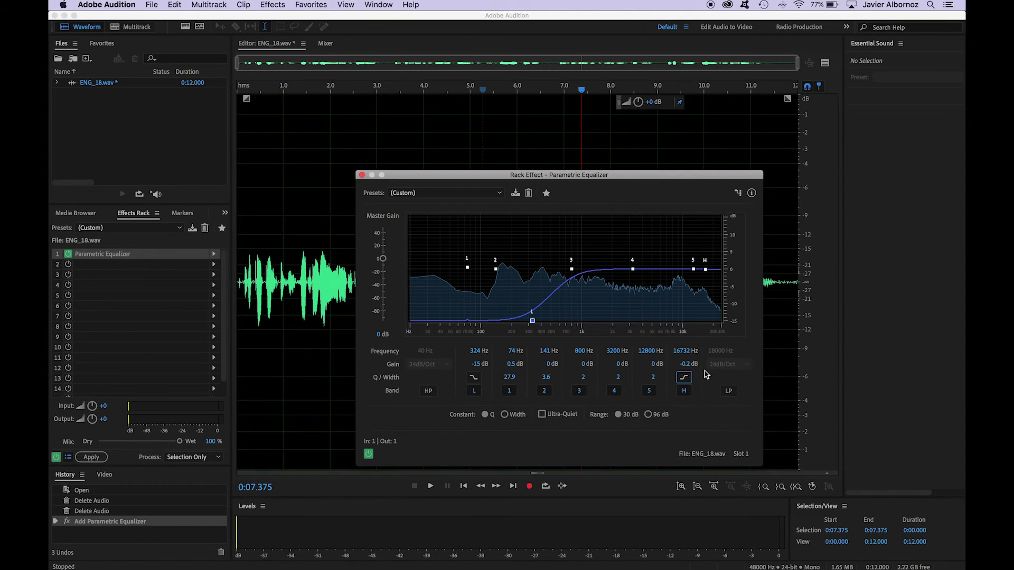
click(705, 272)
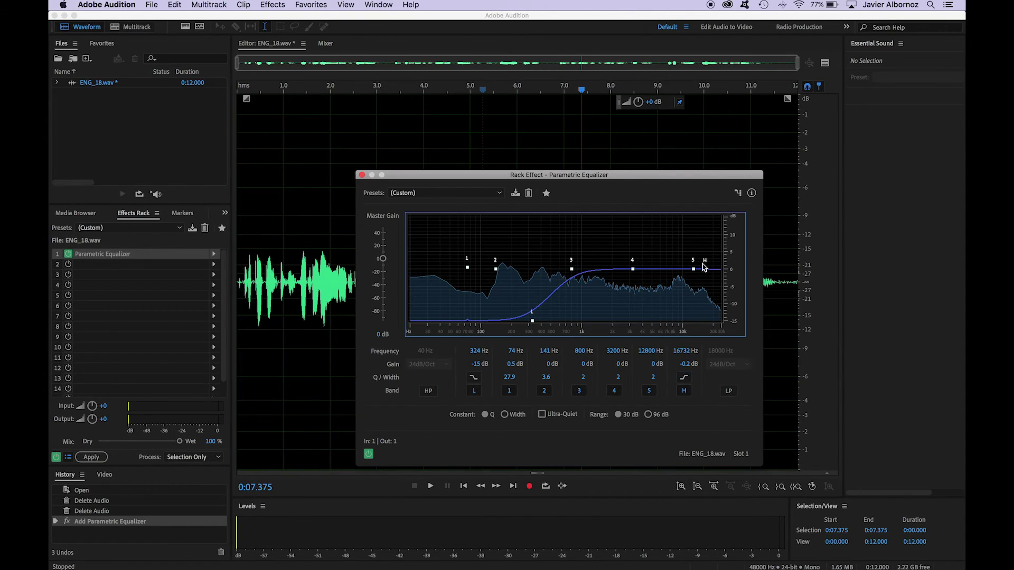
drag(706, 273, 681, 329)
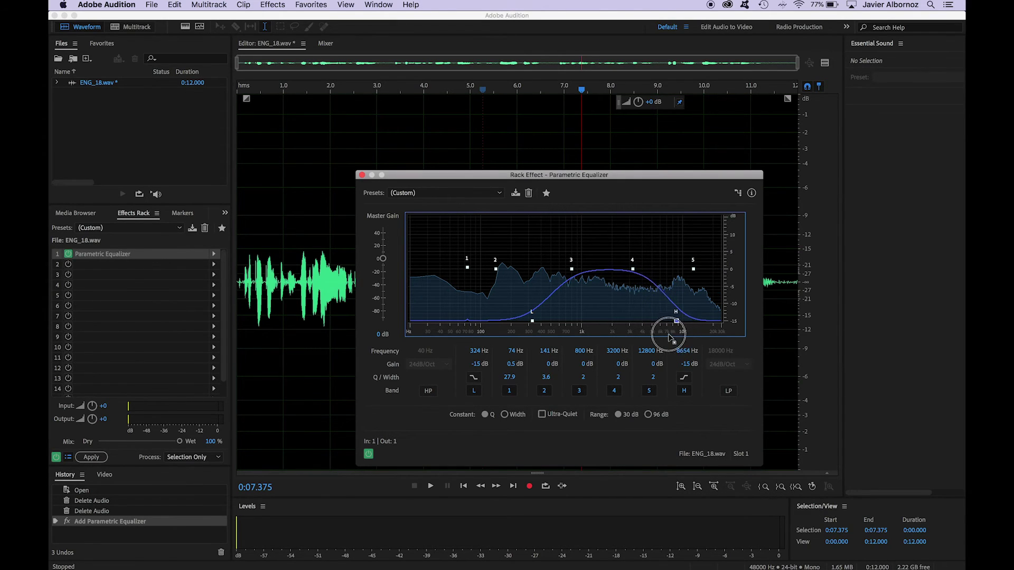
drag(669, 338, 624, 328)
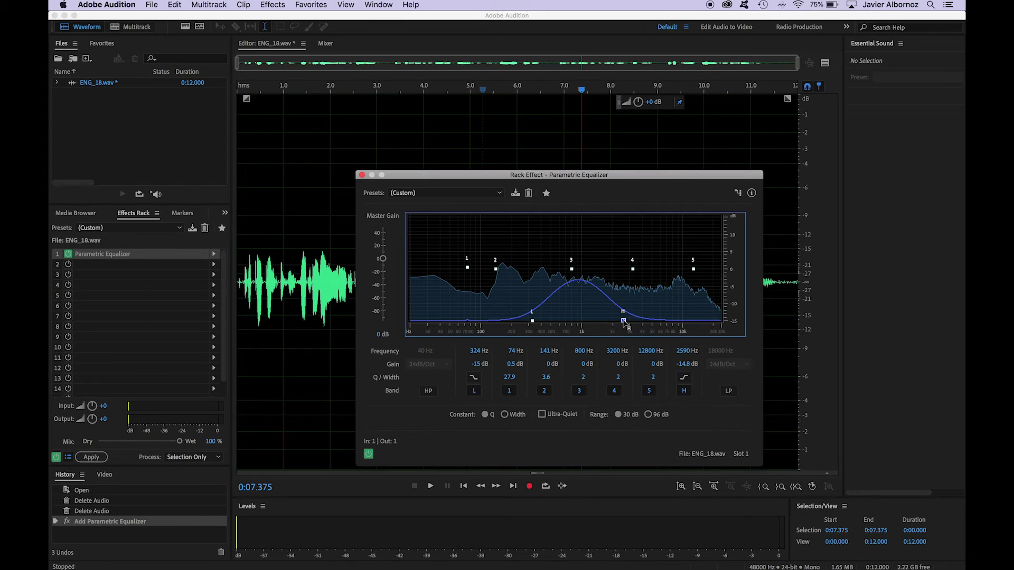
key(space)
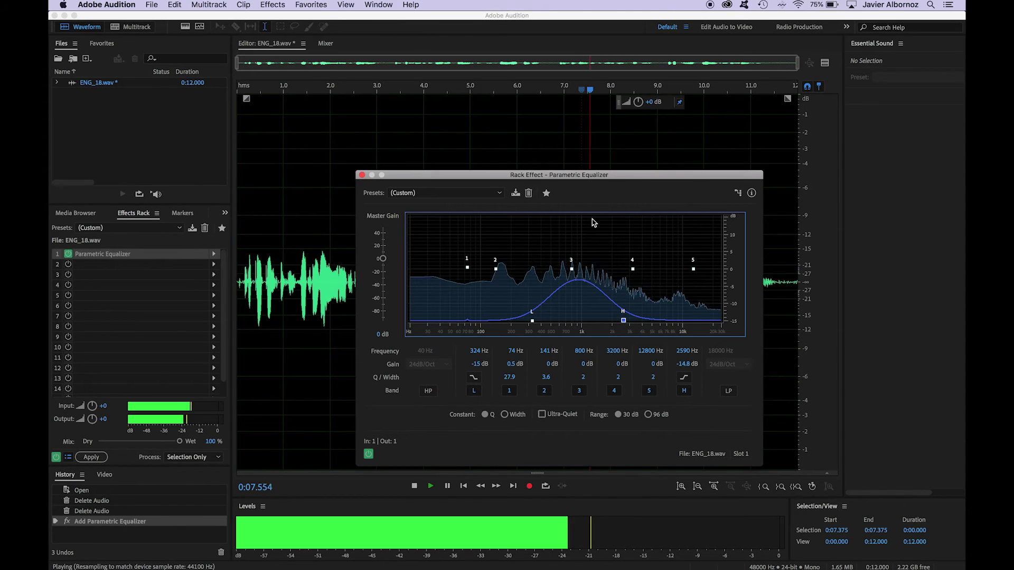
click(240, 94)
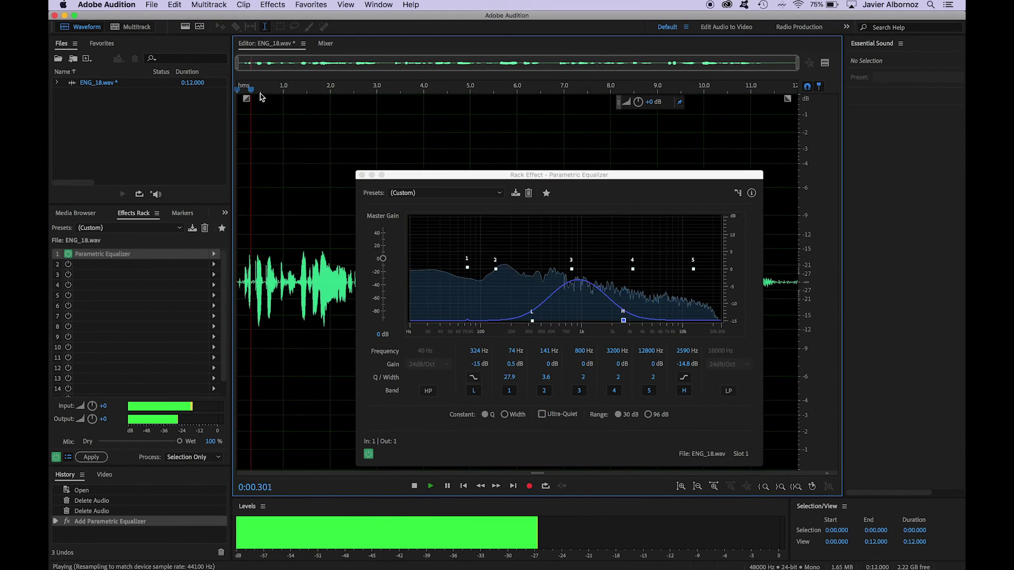
Step: Settle the high shelf at 4532 Hz and move the low shelf to 253 Hz
drag(623, 320, 647, 325)
key(space)
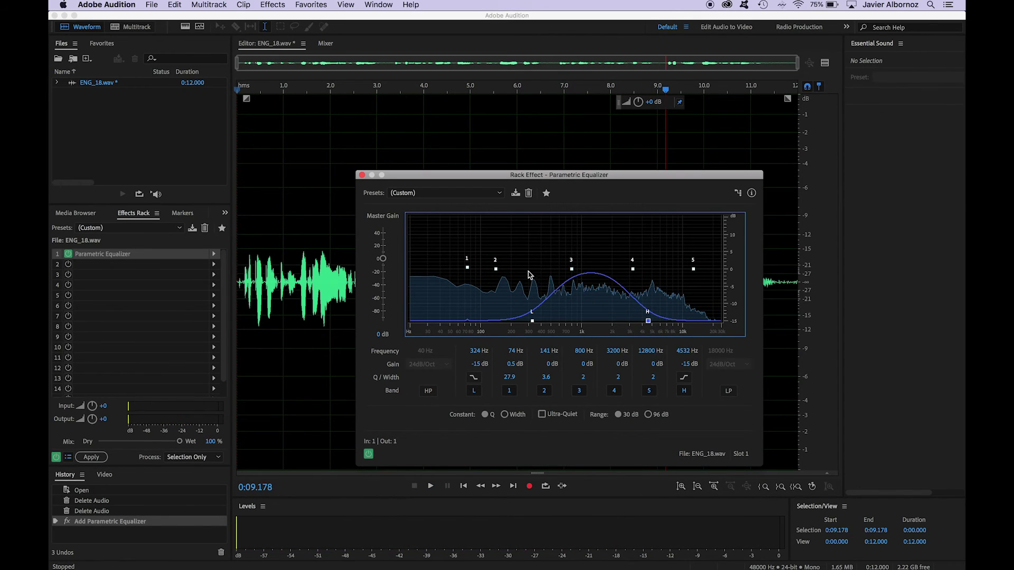
mouse_move(532, 321)
mouse_down()
mouse_move(543, 321)
mouse_move(521, 321)
mouse_up()
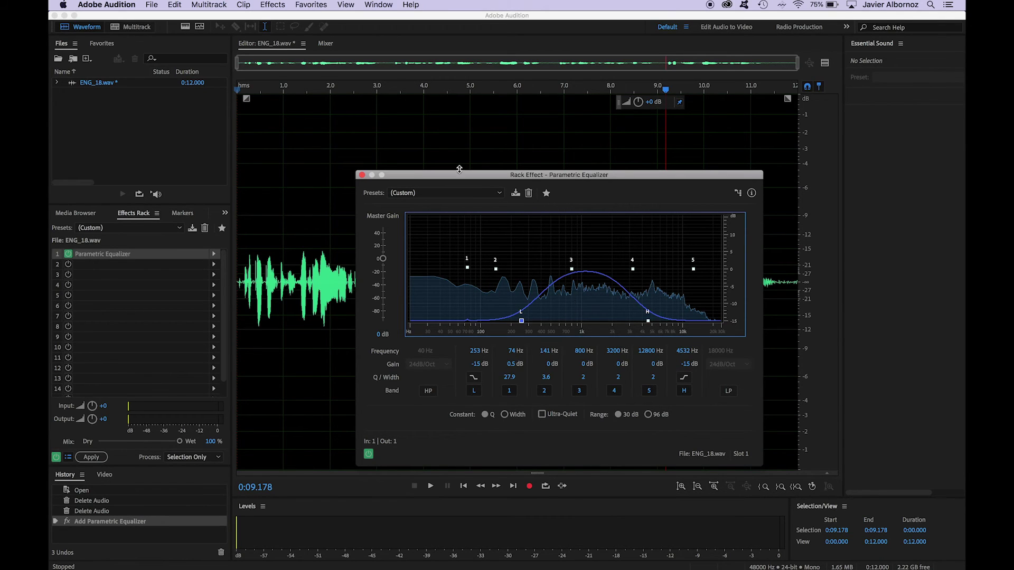
click(499, 194)
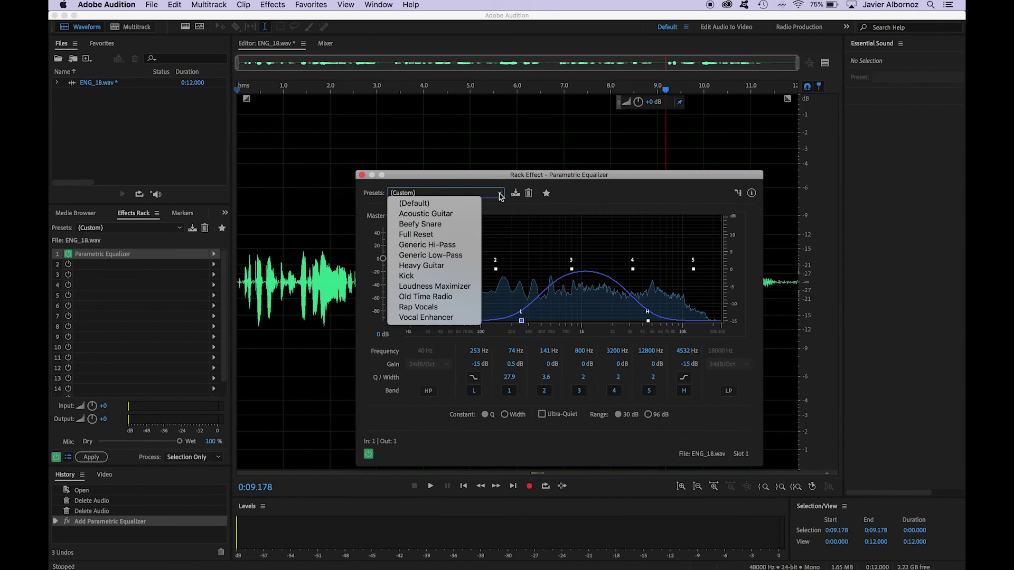
Step: Apply the Full Reset preset and enable bands 1–4 at 50, 200, 800 and 3200 Hz
click(429, 235)
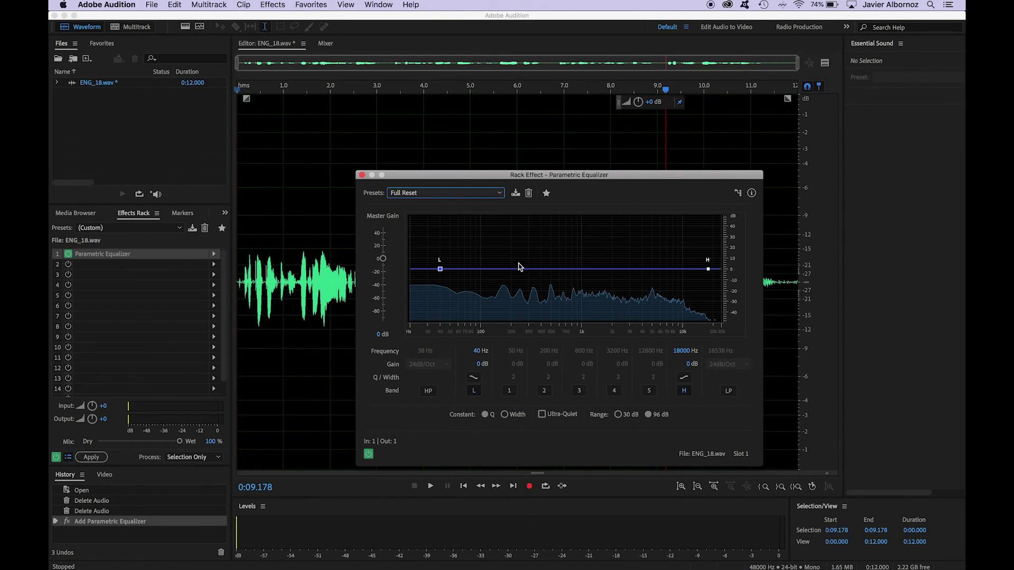
click(504, 273)
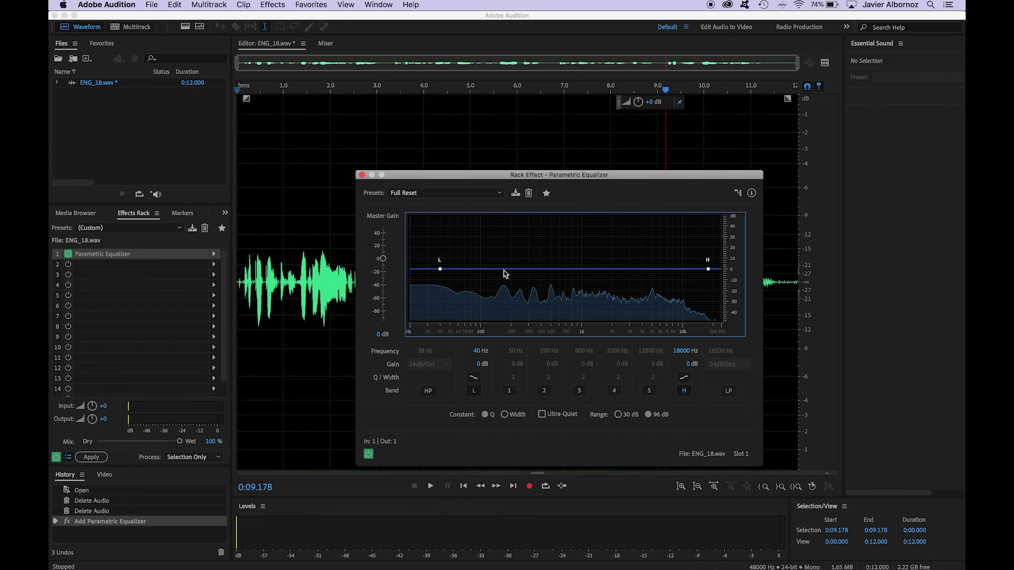
click(509, 391)
click(544, 391)
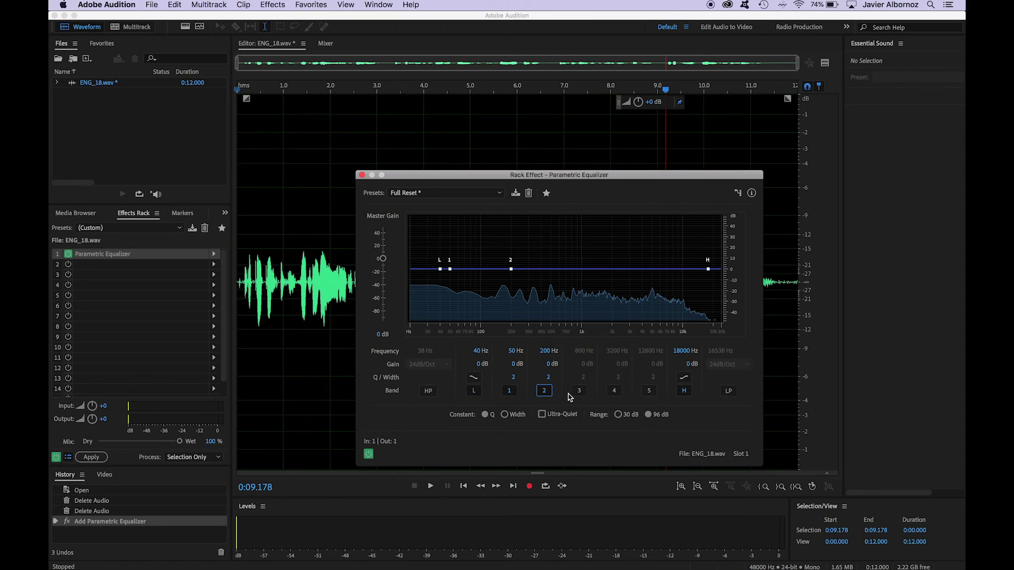
click(579, 391)
click(616, 393)
click(649, 391)
click(649, 392)
click(499, 194)
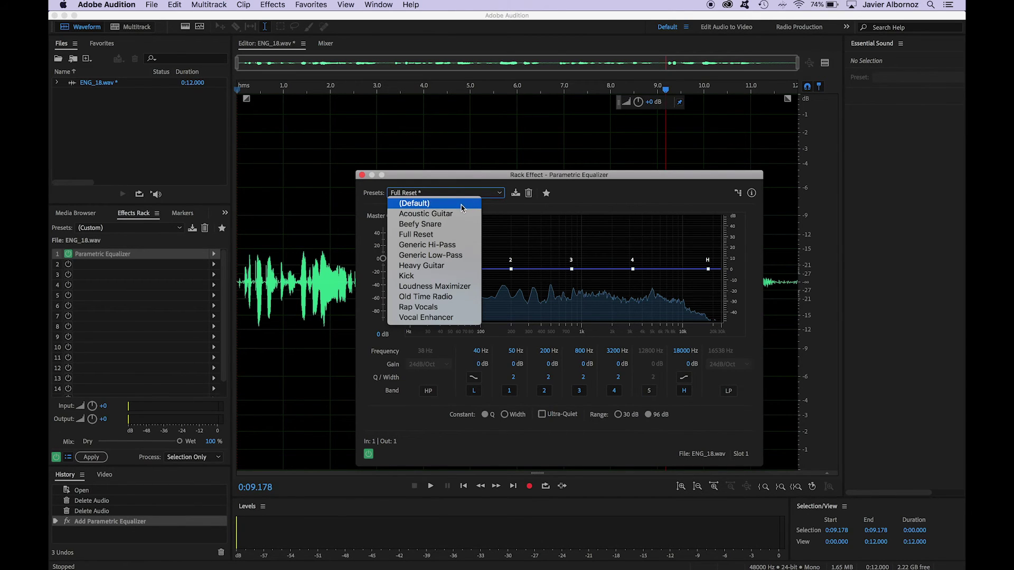
Step: Load the Acoustic Guitar preset (40 Hz low shelf -6 dB, 200 Hz -3 dB, highs +2 dB)
click(446, 214)
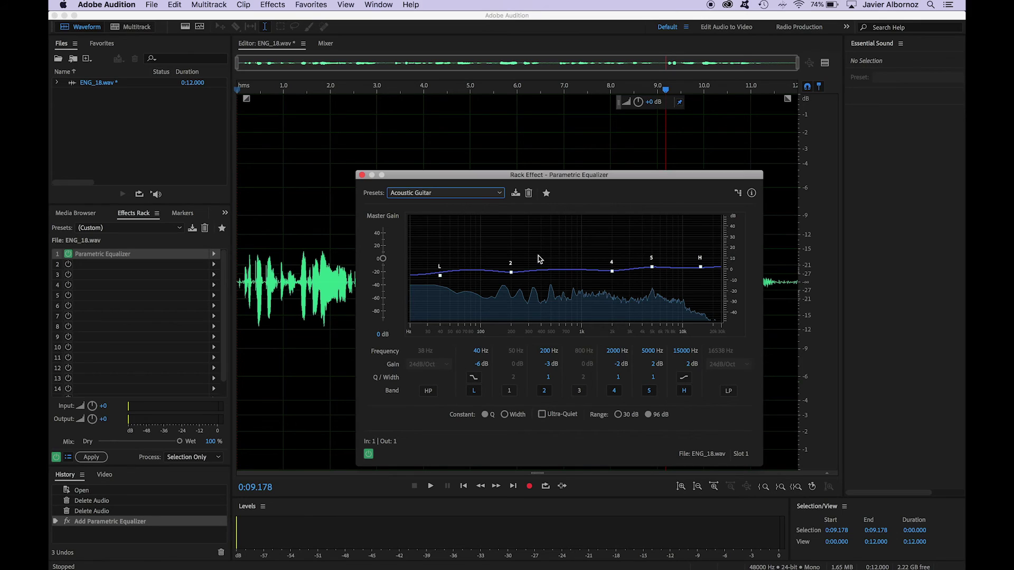
mouse_move(512, 274)
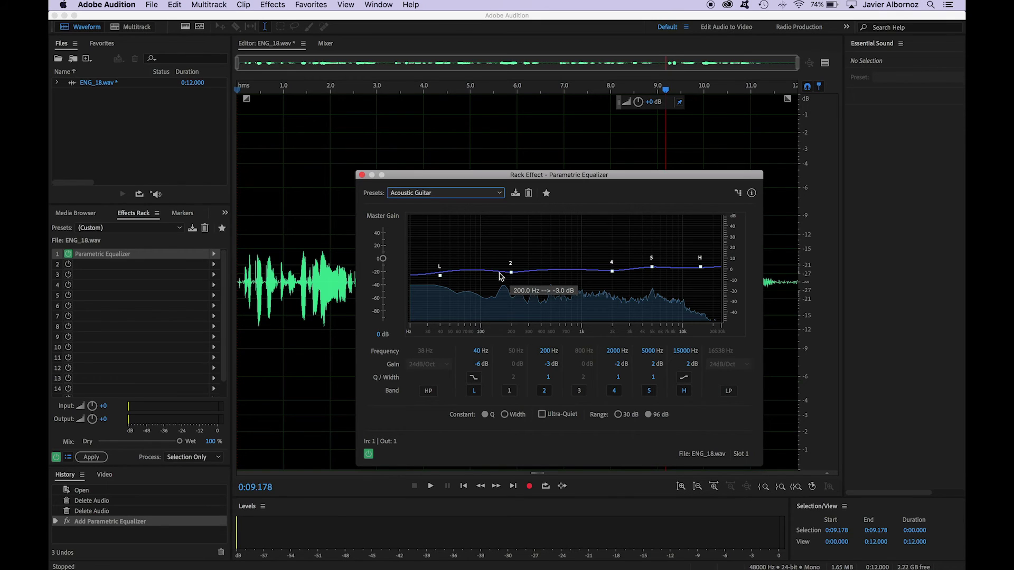
mouse_move(441, 277)
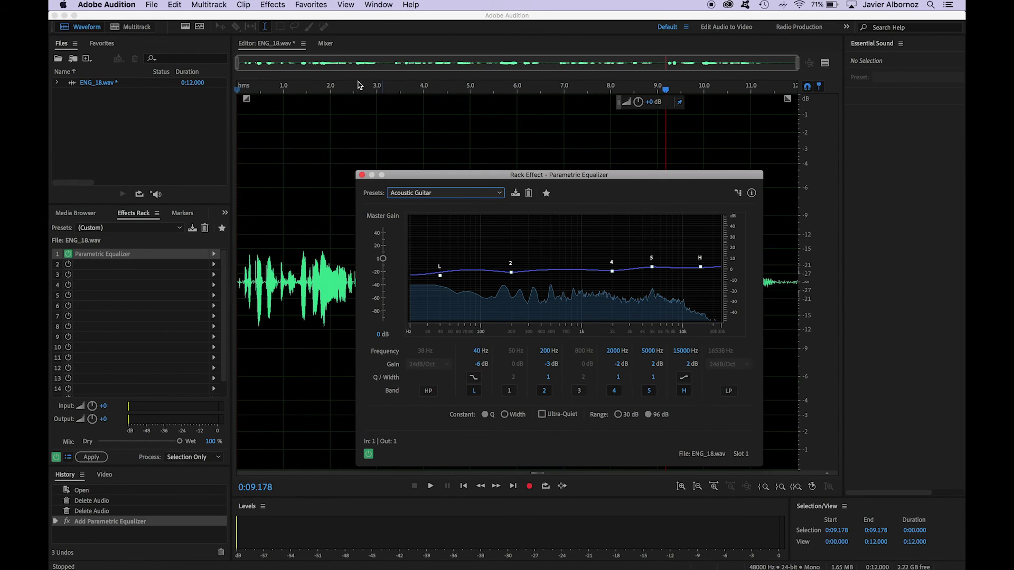
Step: Play the voice from about 1.5 seconds through the Acoustic Guitar EQ
click(342, 87)
drag(342, 87, 226, 90)
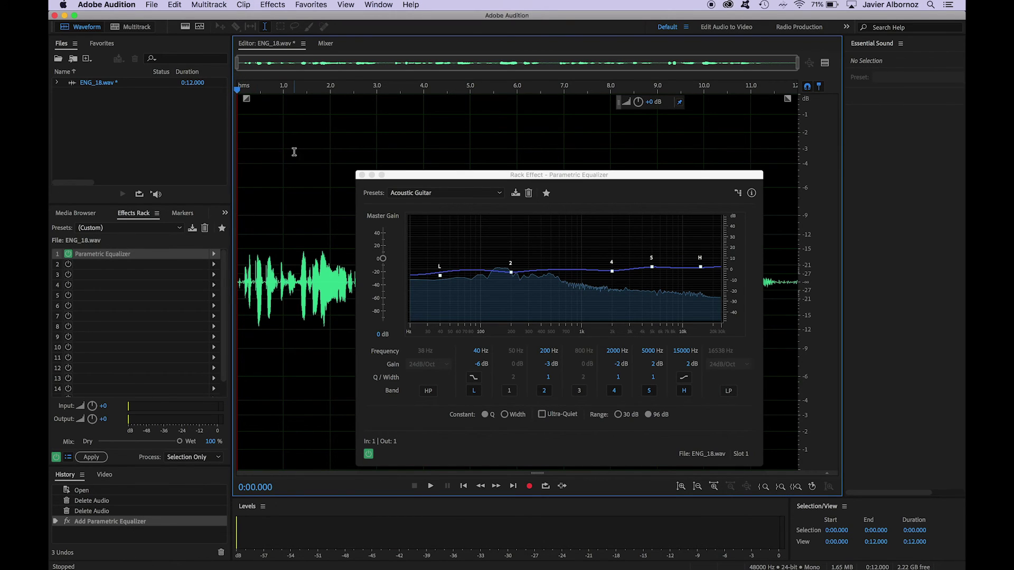
key(space)
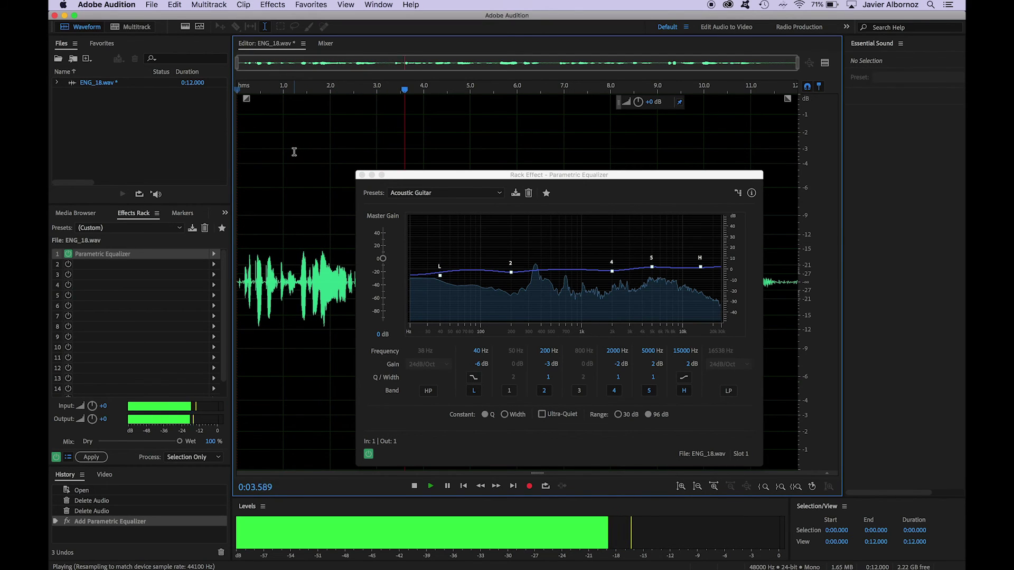
key(space)
click(444, 193)
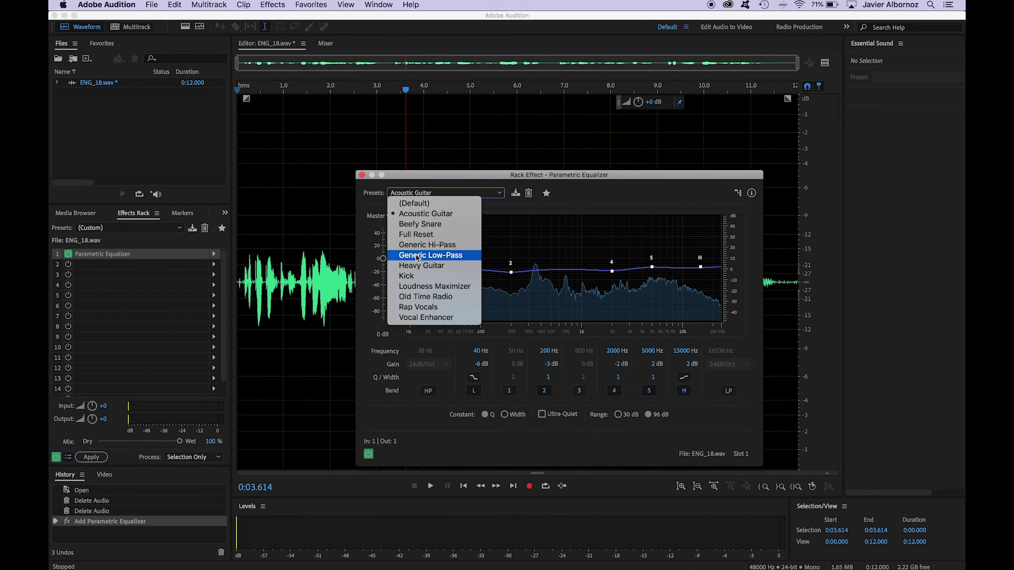
Step: Load Old Time Radio (80 Hz -30 dB, 672 Hz +11 dB, 14 kHz shelf -22 dB) and audition it
click(426, 298)
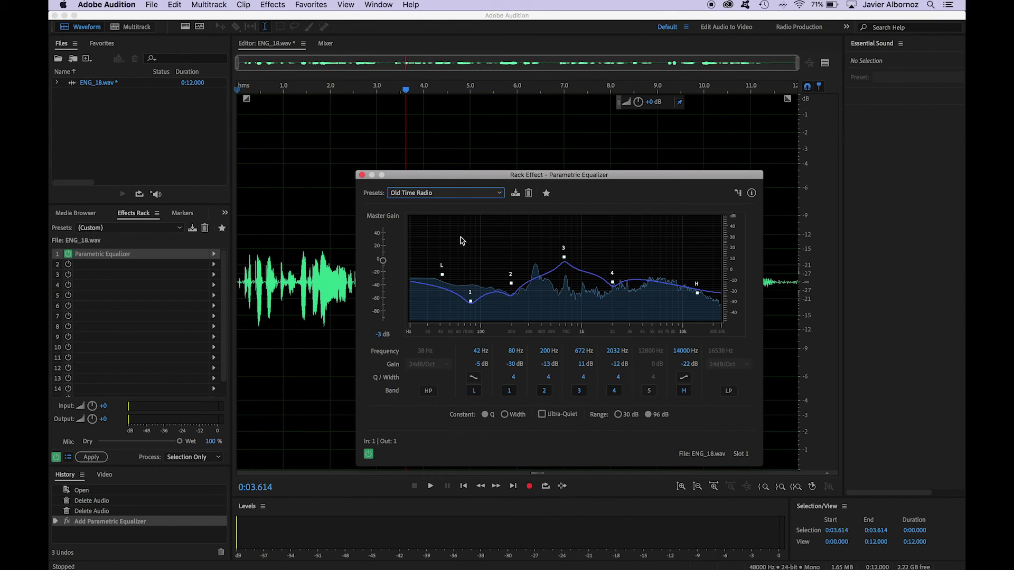
click(211, 85)
key(space)
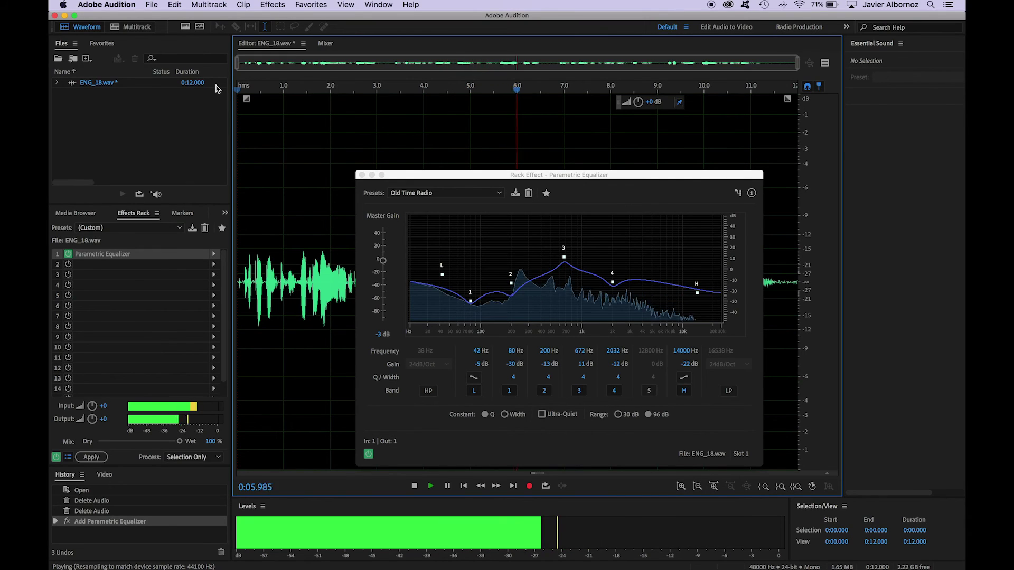
key(space)
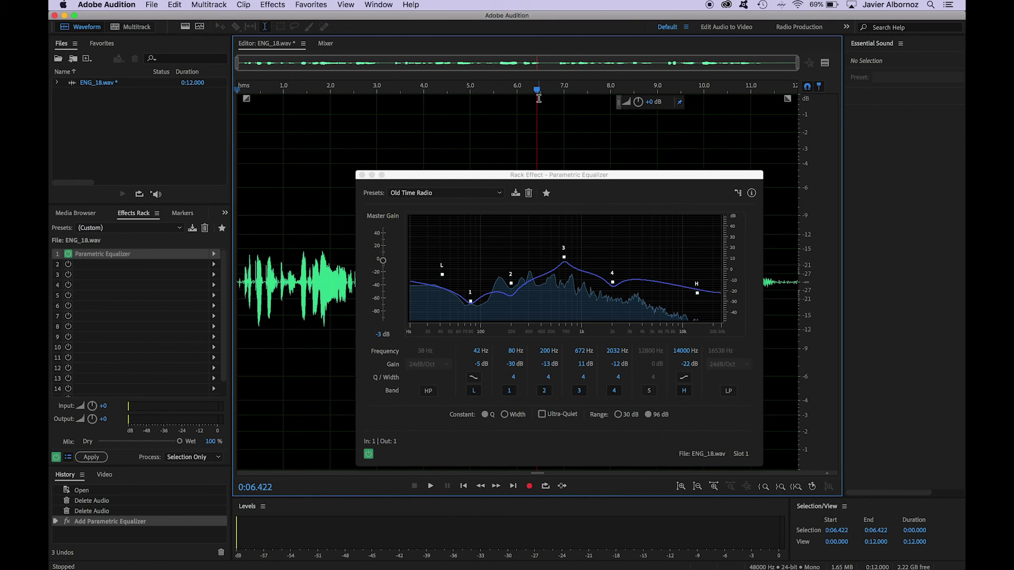
drag(536, 96, 268, 92)
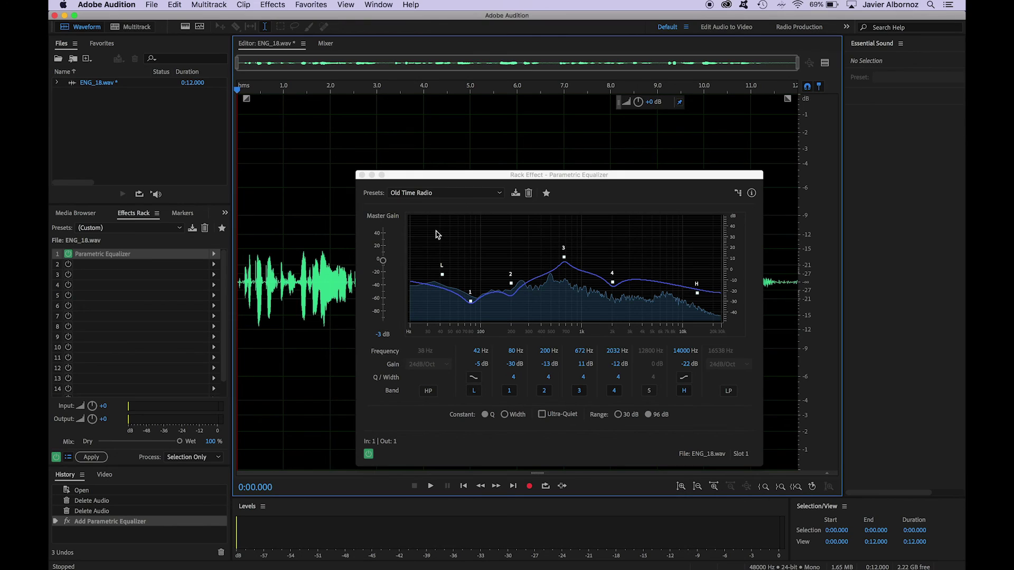
click(430, 195)
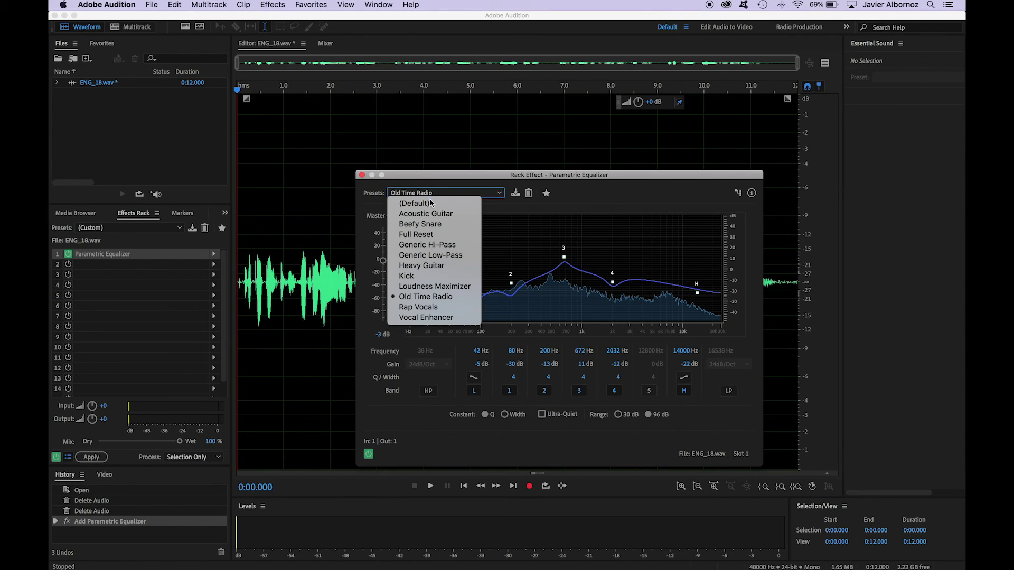
Step: Flatten the equalizer with Full Reset and leave the first rack slot empty
click(434, 234)
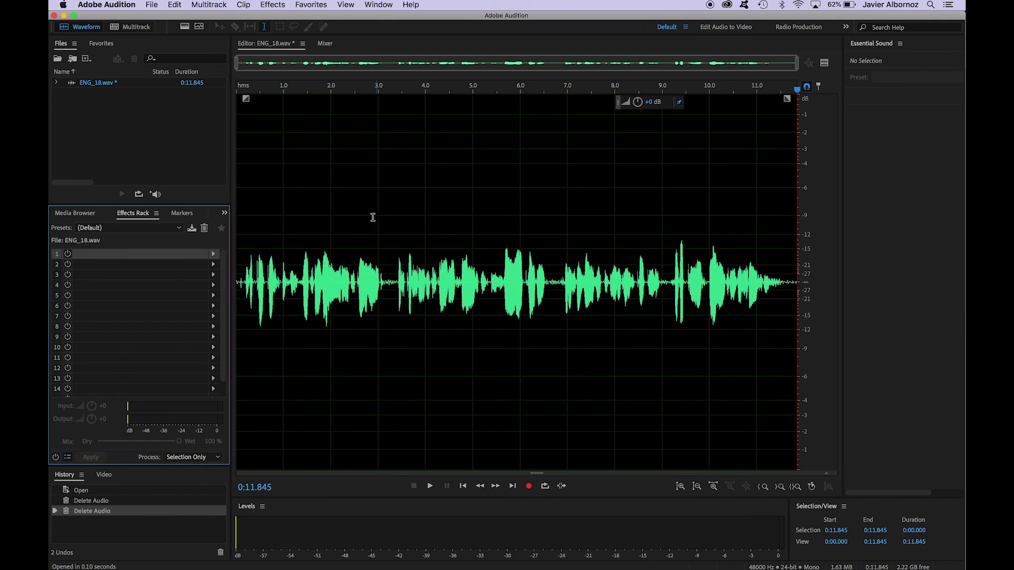
click(213, 254)
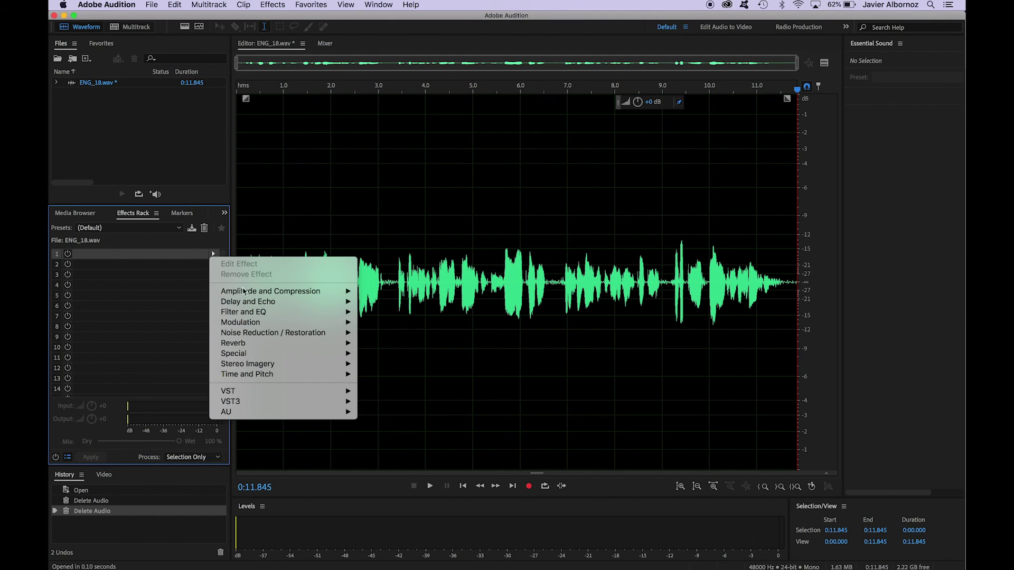
Step: Navigate slot 1's effect menu to Filter and EQ > Graphic Equalizer (10 Bands)
mouse_move(258, 314)
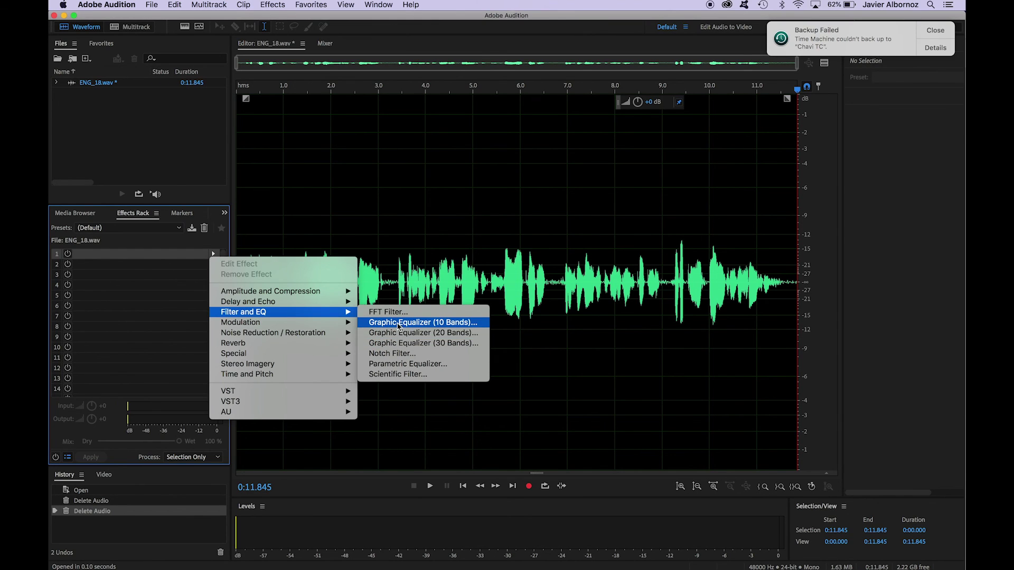
Step: Add a flat Graphic Equalizer (10 Bands) to slot 1 and close its window
click(400, 324)
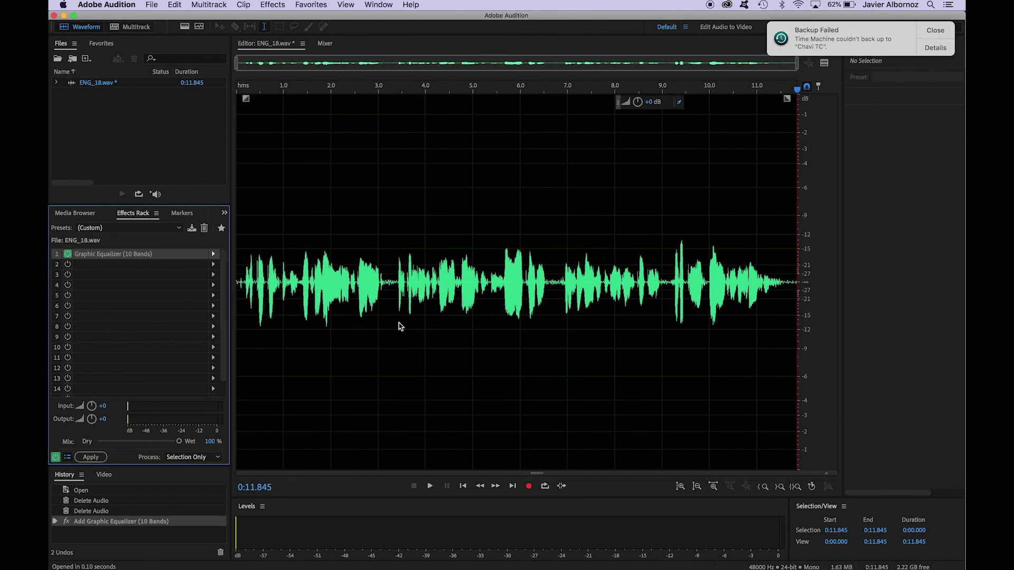
drag(452, 170, 406, 174)
click(925, 37)
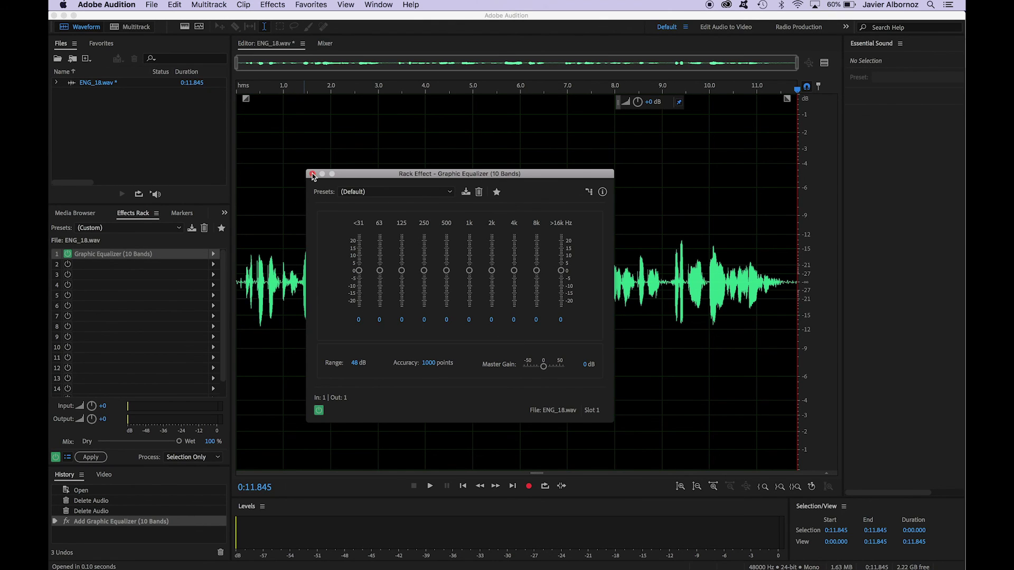
click(312, 174)
Step: Replace slot 1's effect with a flat Graphic Equalizer (30 Bands) and close its window
click(214, 254)
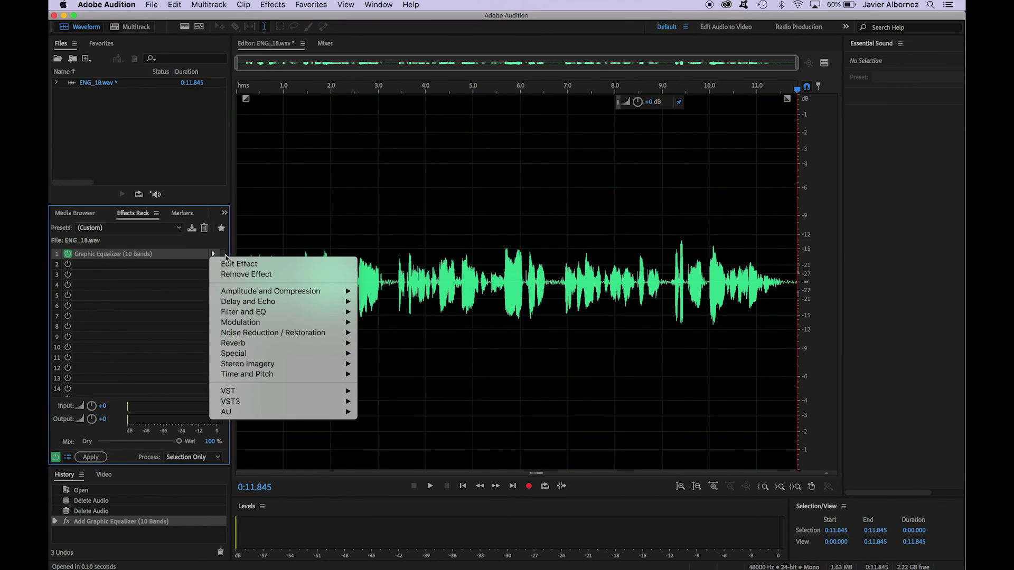
mouse_move(296, 312)
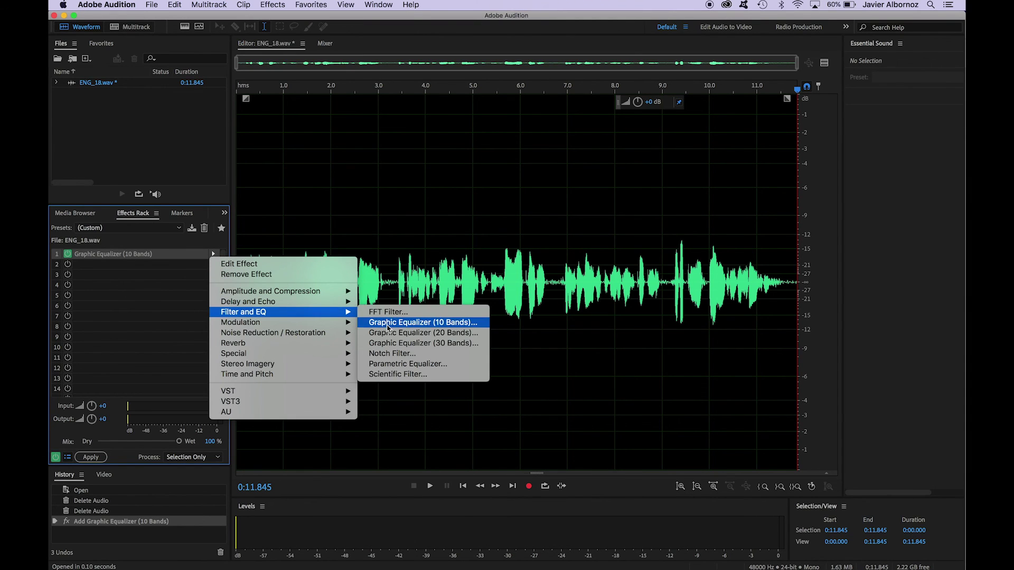
click(391, 343)
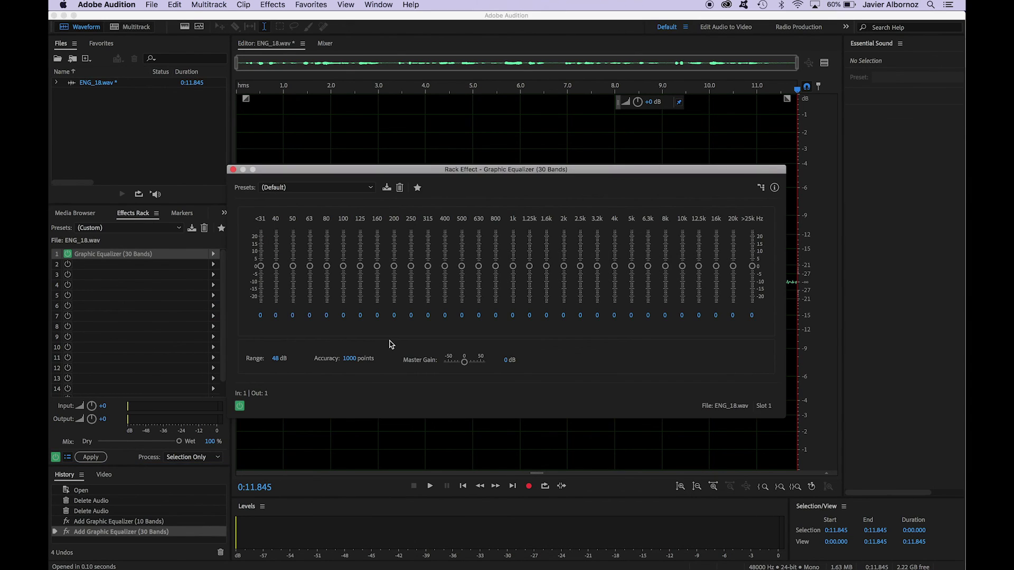
drag(370, 174, 344, 184)
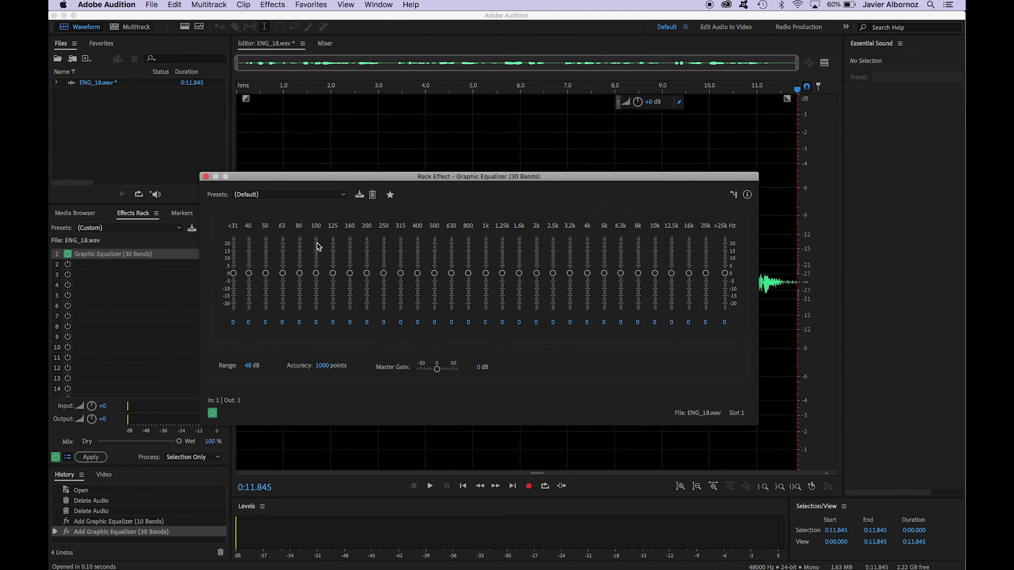
click(206, 177)
click(213, 254)
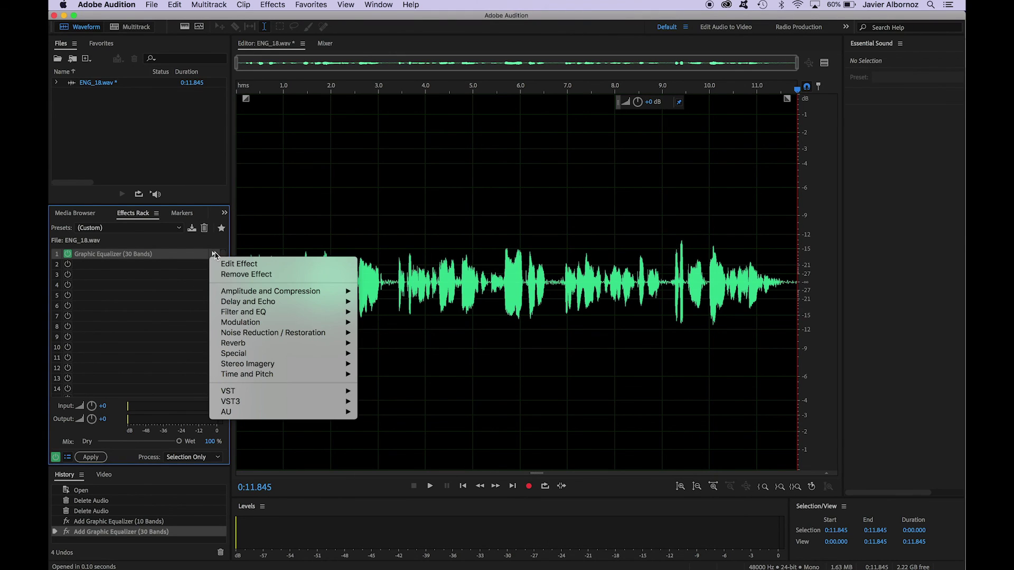
mouse_move(290, 311)
click(194, 245)
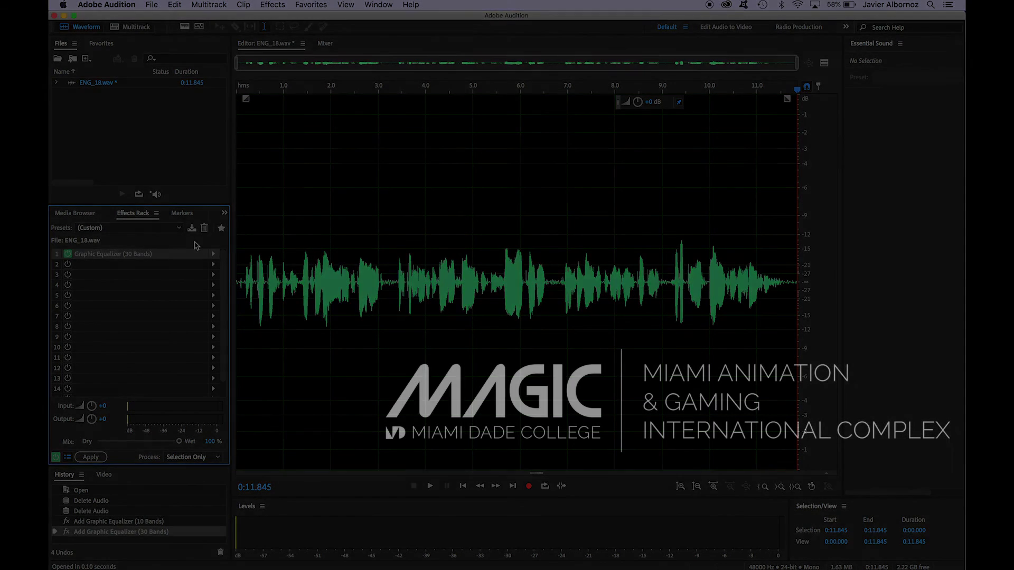